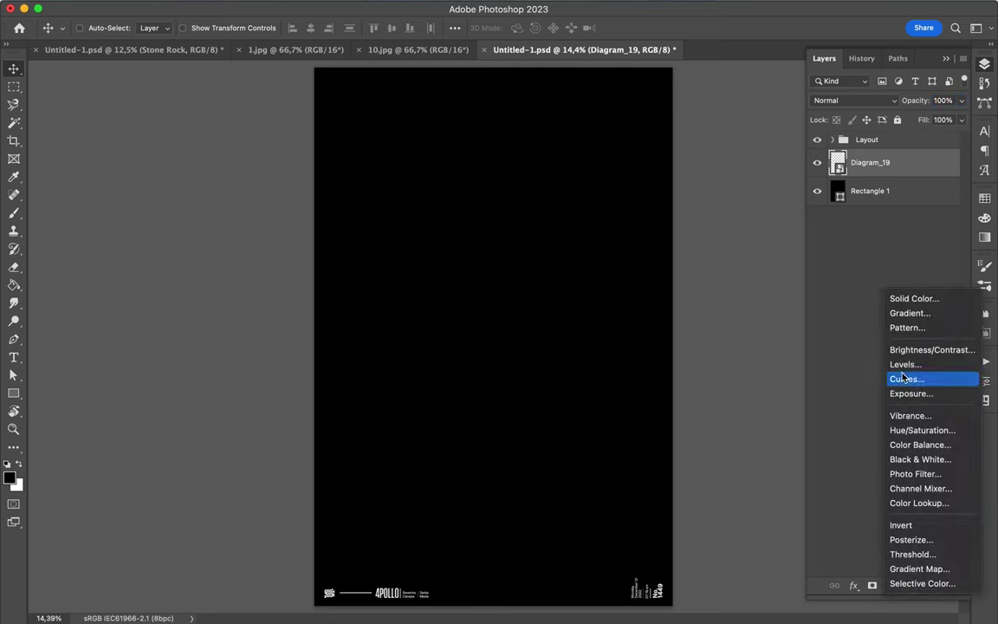
# Try Black & White and Levels adjustments on the hemisphere diagram, then undo both
pyautogui.click(906, 460)
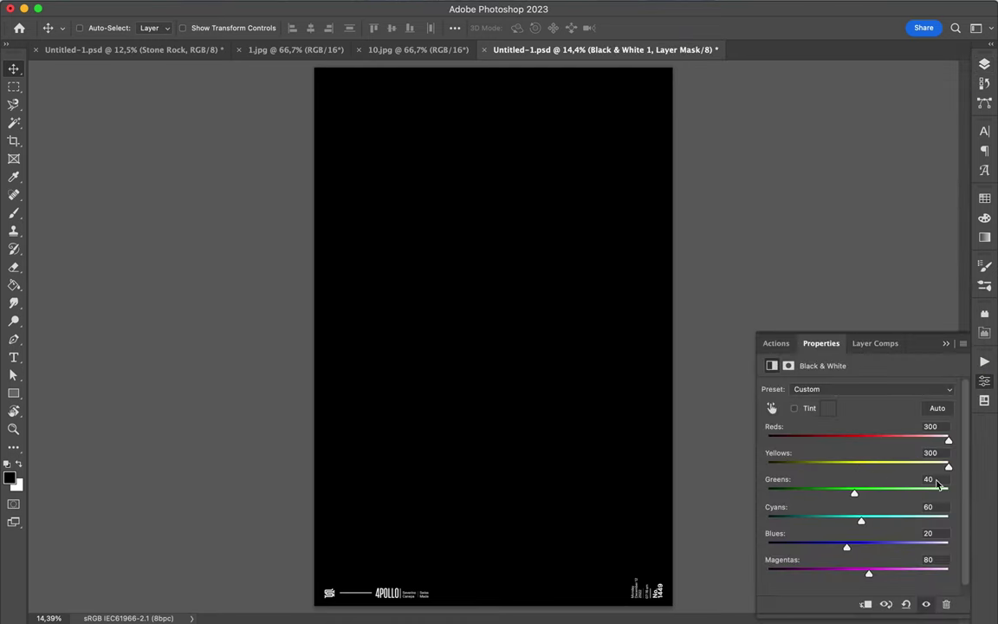
pyautogui.hotkey('ctrl', 'z')
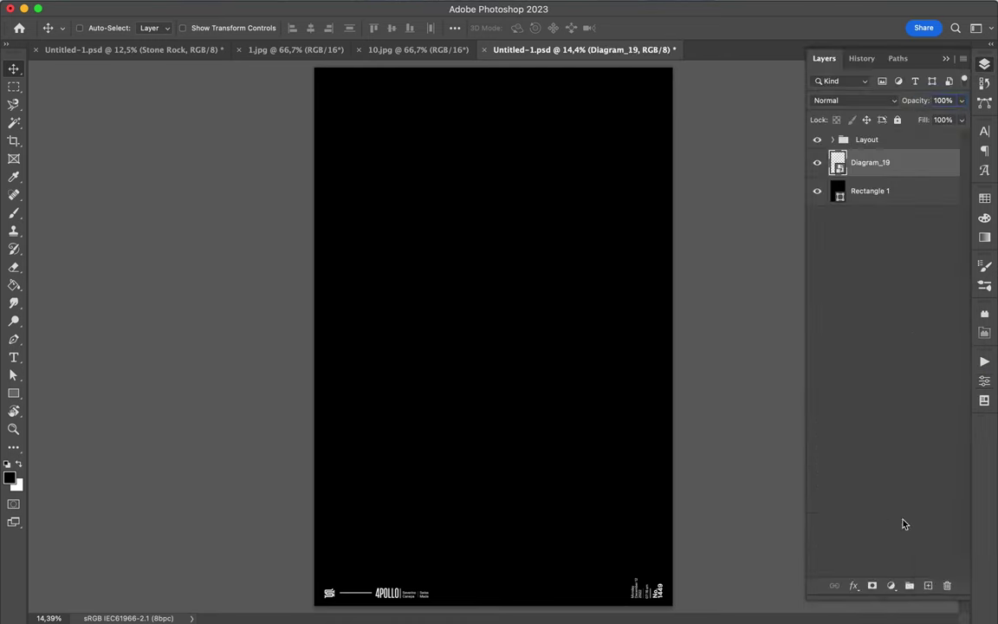
pyautogui.click(910, 346)
pyautogui.hotkey('ctrl', 'z')
# Draw a white rectangle over the diagram, clip it to Diagram_19 and merge down
pyautogui.click(983, 74)
pyautogui.moveTo(331, 185); pyautogui.dragTo(649, 448)
pyautogui.keyDown('alt'); pyautogui.click(832, 176); pyautogui.keyUp('alt')
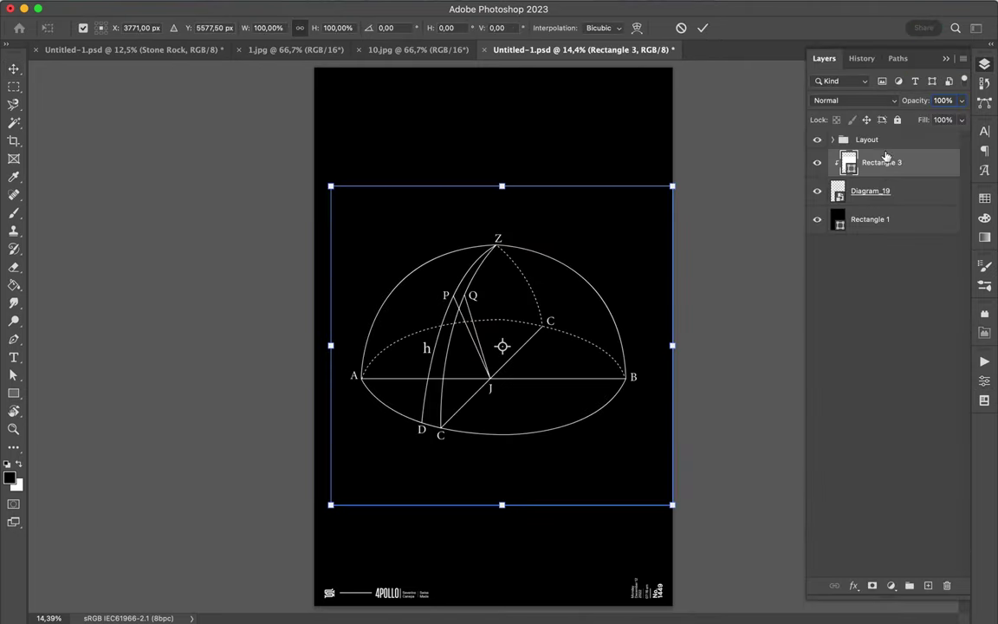
pyautogui.press('Return')
pyautogui.hotkey('ctrl', 'e')
# Move the now-white hemisphere diagram down into the poster's lower half
pyautogui.moveTo(485, 260); pyautogui.dragTo(485, 384)
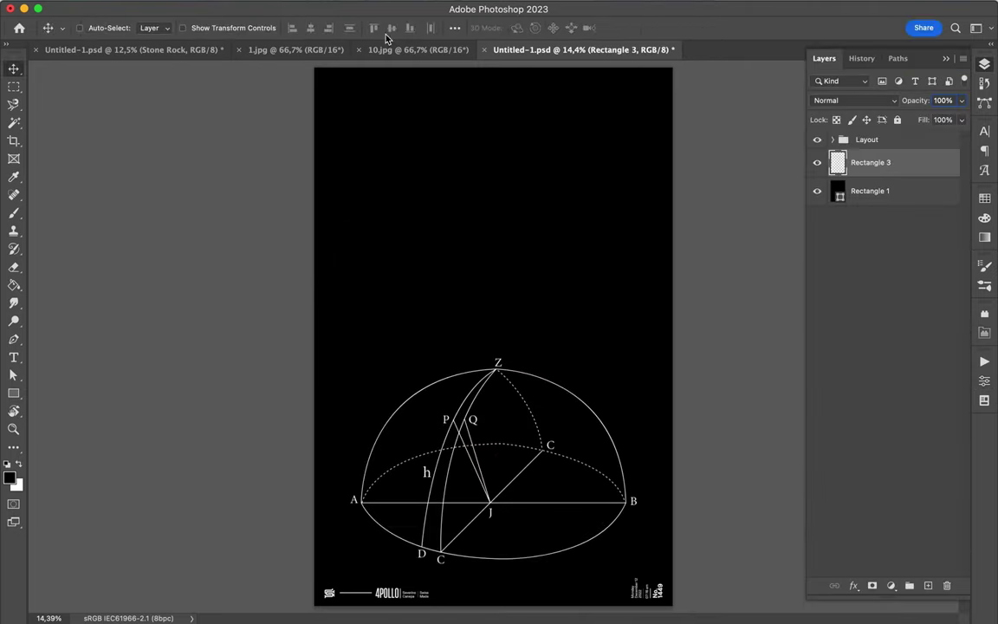
pyautogui.click(455, 28)
pyautogui.click(496, 156)
# Bring the tape and holographic layers over, clip the holographic layer, and set it to Lighten
pyautogui.moveTo(888, 212); pyautogui.dragTo(465, 272)
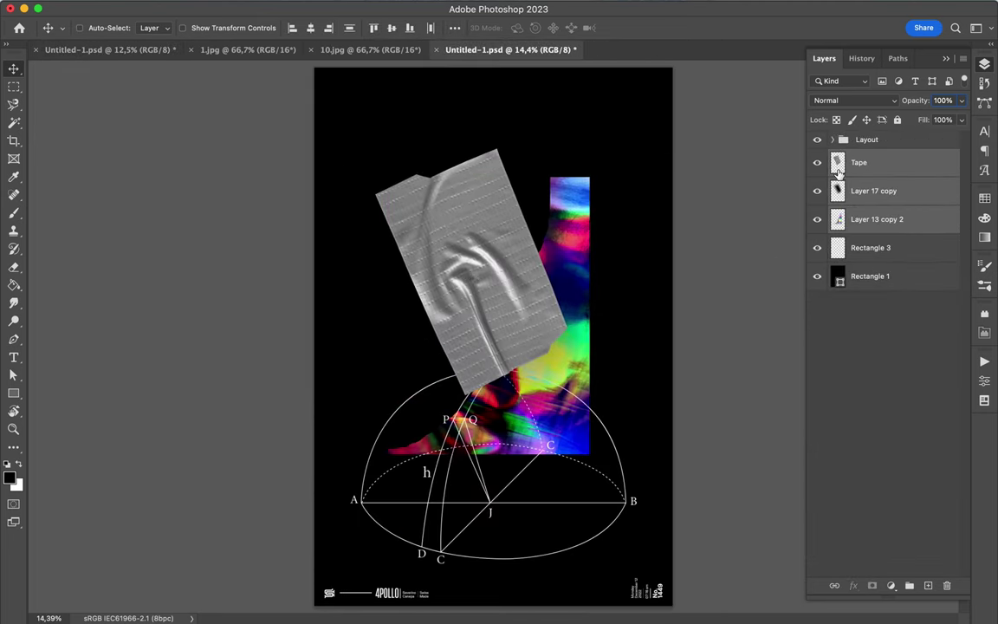
pyautogui.moveTo(876, 219); pyautogui.dragTo(858, 192)
pyautogui.hotkey('ctrl', 'alt', 'g')
pyautogui.click(853, 100)
pyautogui.click(858, 26)
pyautogui.click(854, 100)
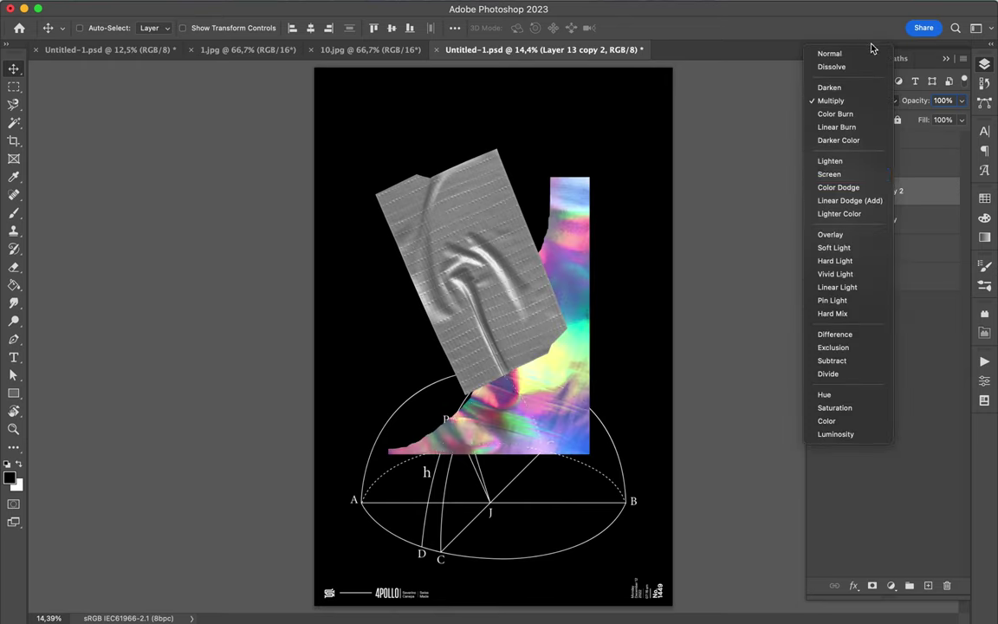
pyautogui.click(830, 158)
pyautogui.keyDown('alt'); pyautogui.click(871, 206); pyautogui.keyUp('alt')
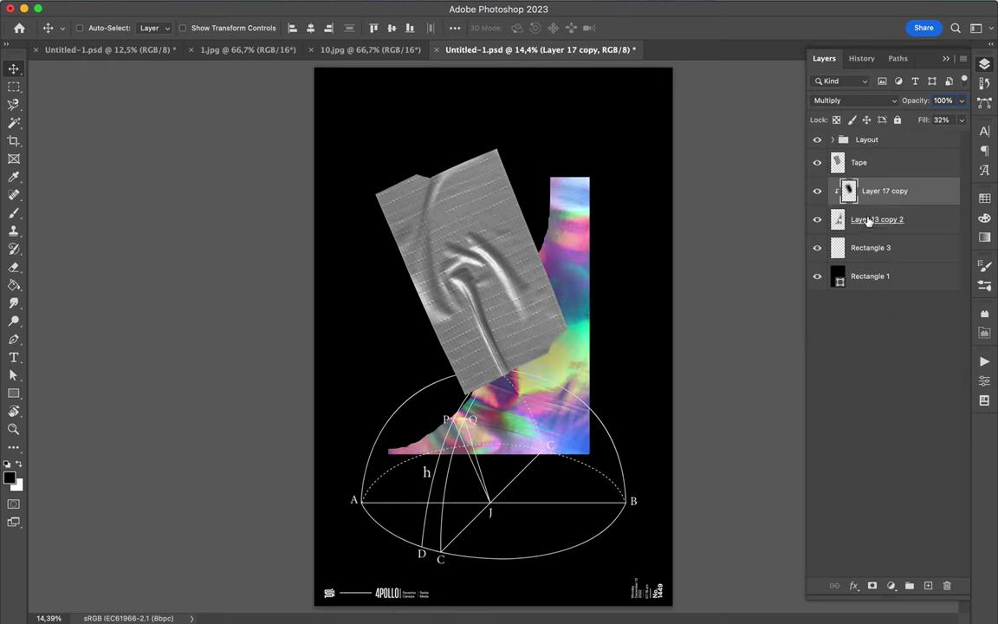
# Delete the earlier copied tape layers from the other Untitled-1 document
pyautogui.click(173, 49)
pyautogui.hotkey('ctrl', 'shift', 'Tab')
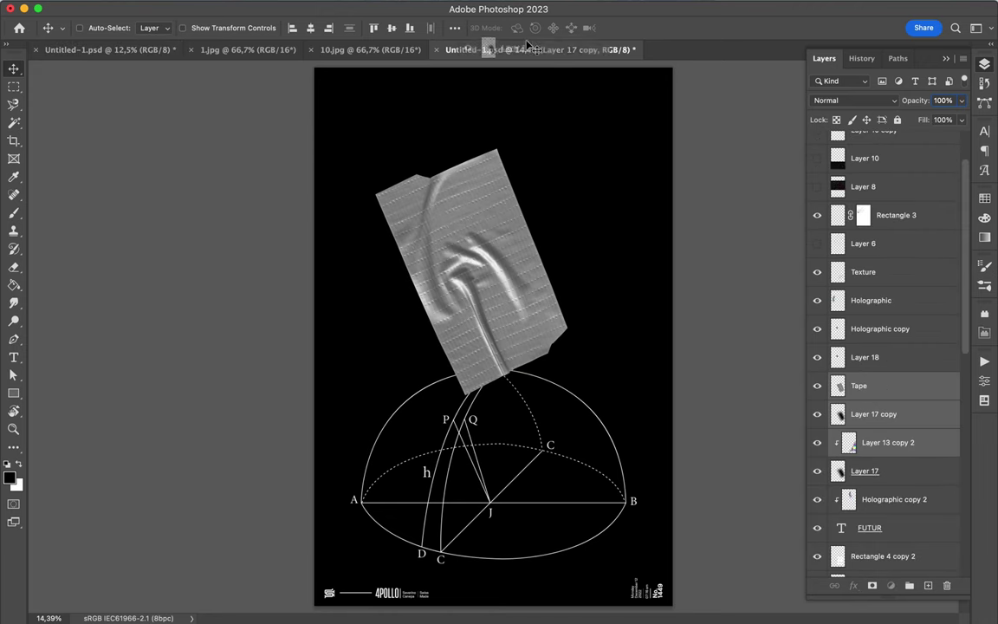
pyautogui.press('Delete')
pyautogui.hotkey('ctrl', 'Tab')
# Place the tape in the new poster, rotate it, and delete the leftover layers
pyautogui.moveTo(609, 330)
pyautogui.mouseDown()
pyautogui.moveTo(572, 263)
pyautogui.moveTo(606, 352)
pyautogui.mouseUp()
pyautogui.hotkey('ctrl', 't')
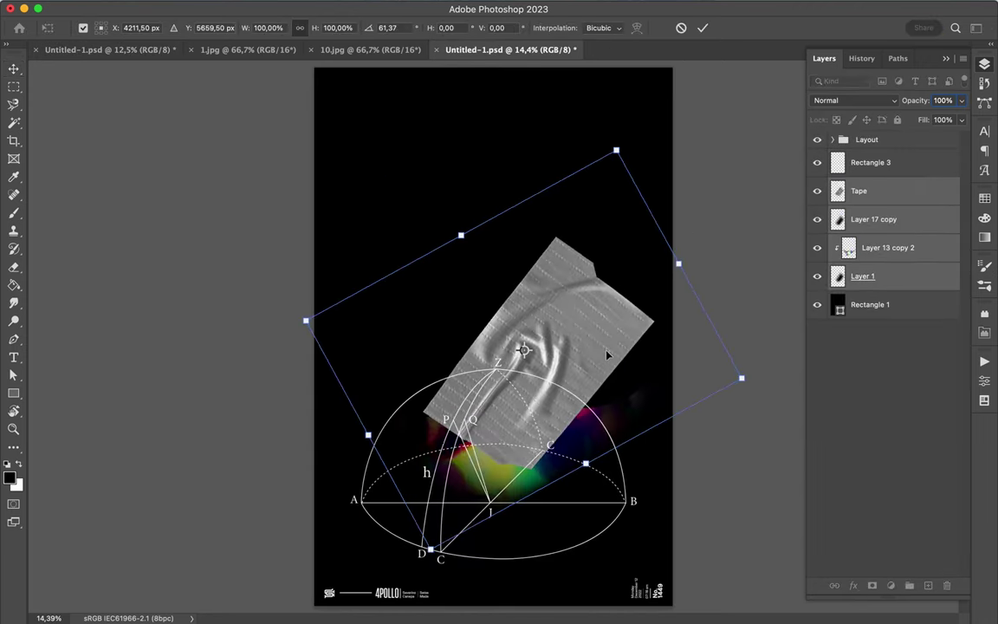
pyautogui.press('Return')
pyautogui.click(880, 248)
pyautogui.press('Delete')
pyautogui.moveTo(869, 222); pyautogui.dragTo(463, 402)
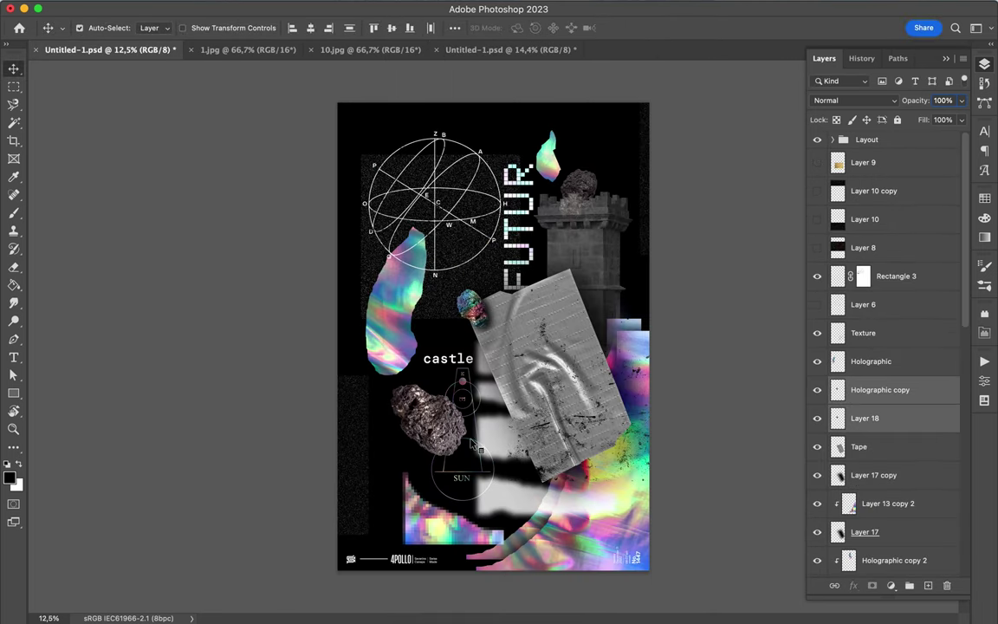
# Bring the Holographic copy 2 and FUTUR text layers into the new poster
pyautogui.moveTo(470, 443); pyautogui.dragTo(474, 340)
pyautogui.moveTo(589, 224); pyautogui.dragTo(518, 251)
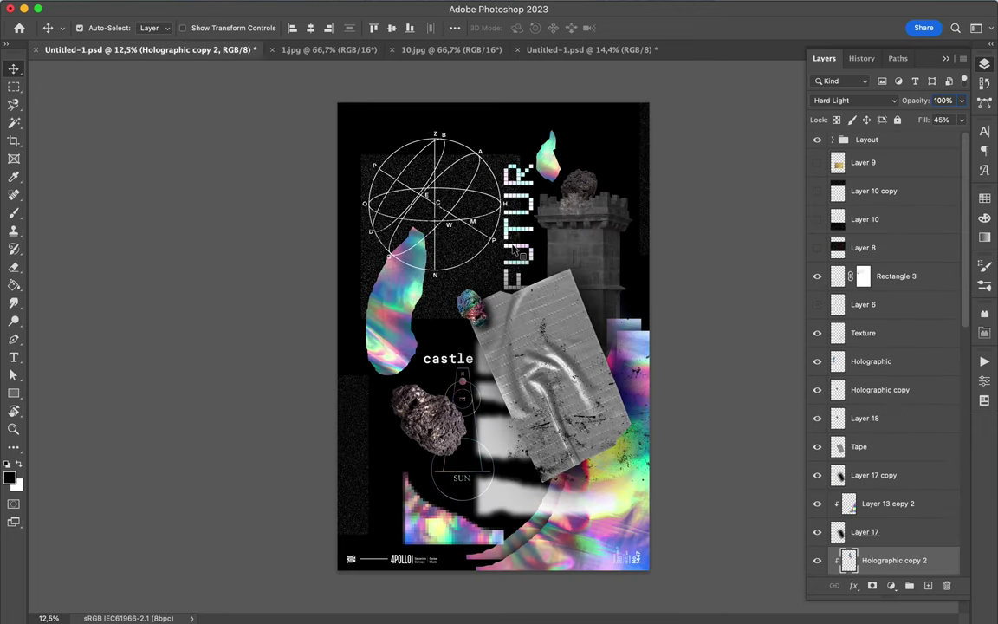
pyautogui.keyDown('shift'); pyautogui.click(517, 250); pyautogui.keyUp('shift')
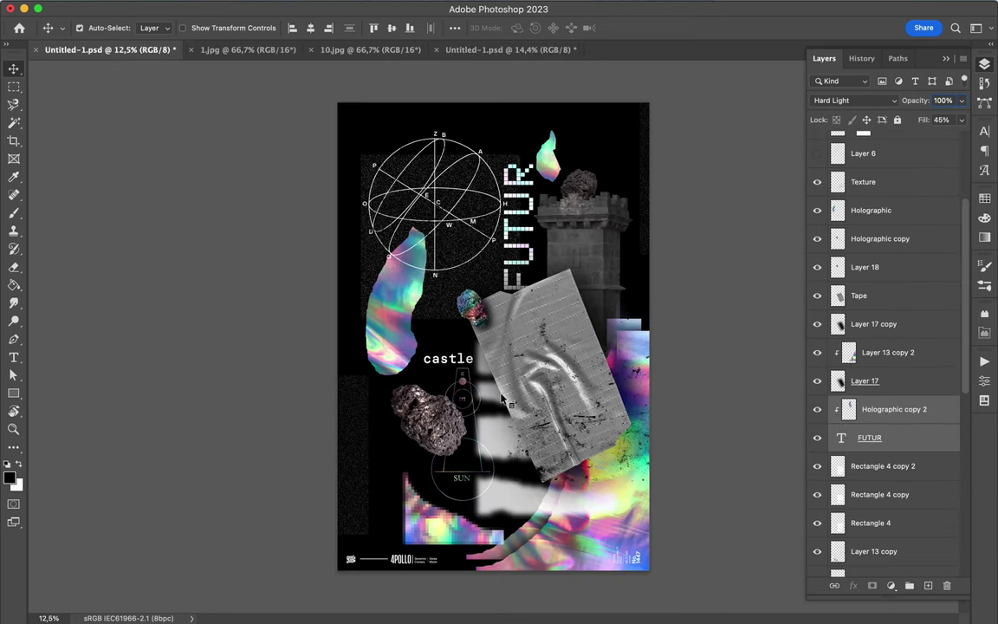
pyautogui.moveTo(305, 158); pyautogui.dragTo(494, 260)
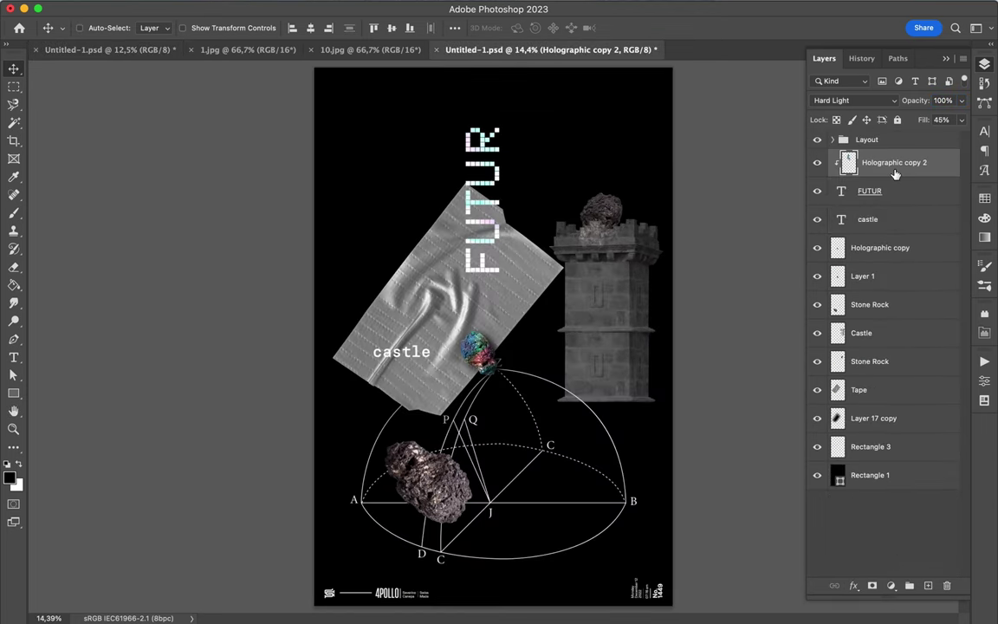
# Rotate FUTUR horizontal at the top and duplicate it to the bottom above Rectangle 1
pyautogui.click(877, 189)
pyautogui.click(869, 162)
pyautogui.hotkey('ctrl', 't')
pyautogui.moveTo(390, 82); pyautogui.dragTo(681, 110)
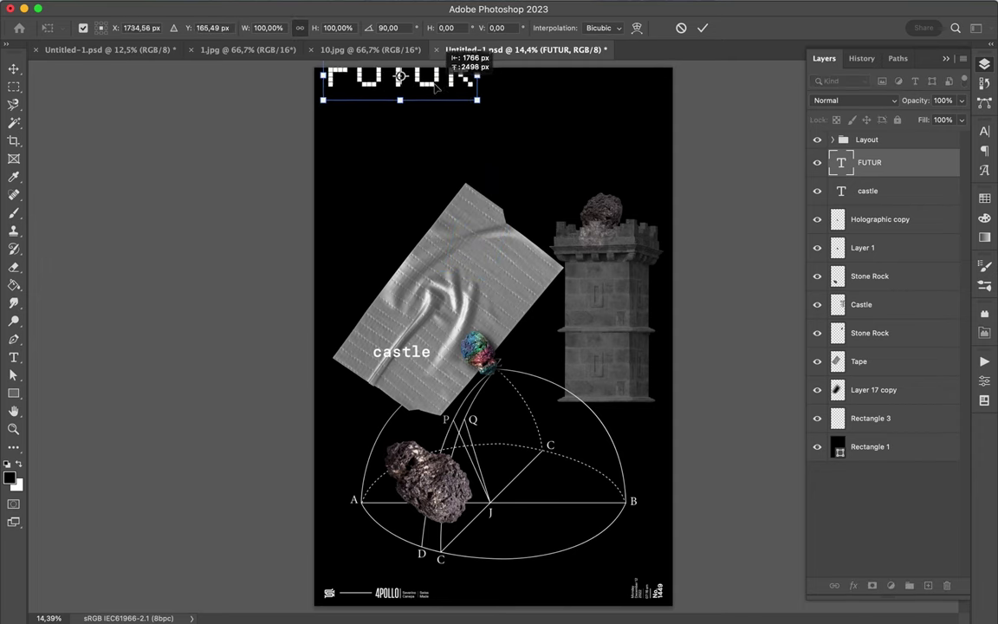
pyautogui.press('Return')
pyautogui.moveTo(522, 113); pyautogui.dragTo(523, 565)
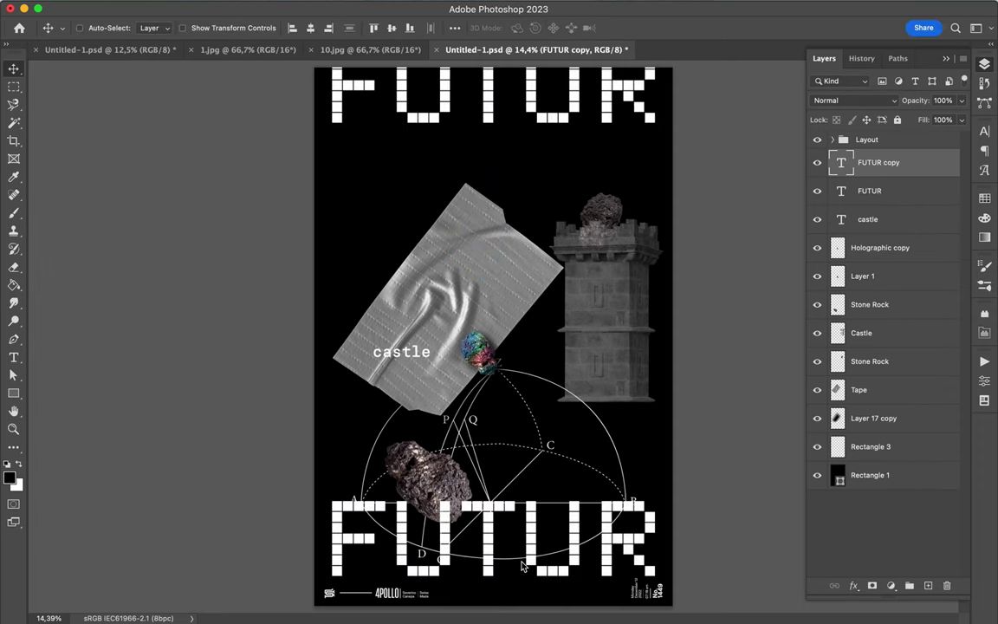
pyautogui.moveTo(867, 168); pyautogui.dragTo(867, 461)
# Bring the sphere diagram from the finished collage into the new poster
pyautogui.click(154, 49)
pyautogui.click(847, 275)
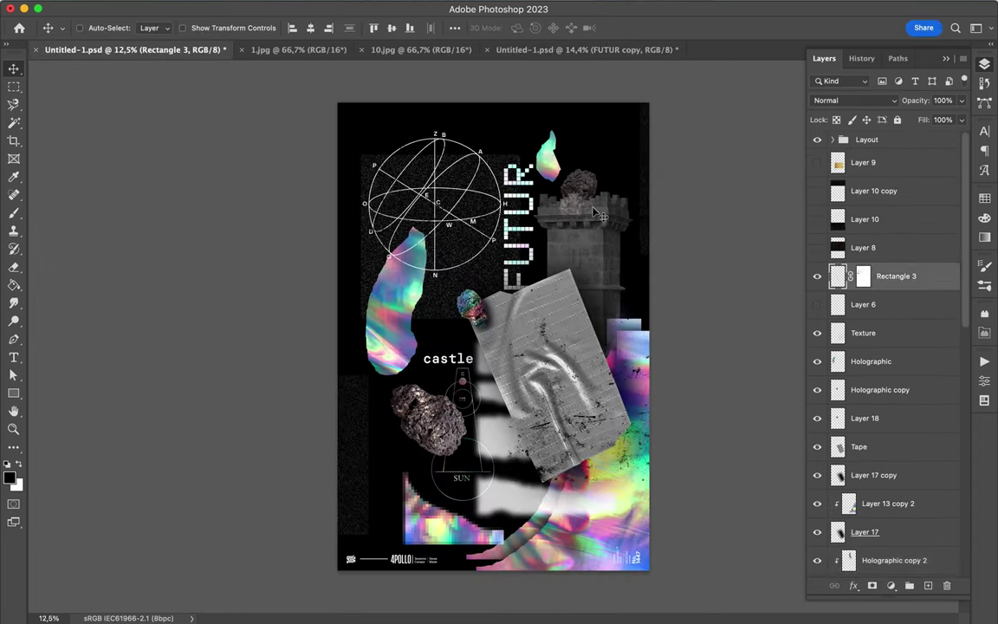
pyautogui.moveTo(469, 392); pyautogui.dragTo(412, 207)
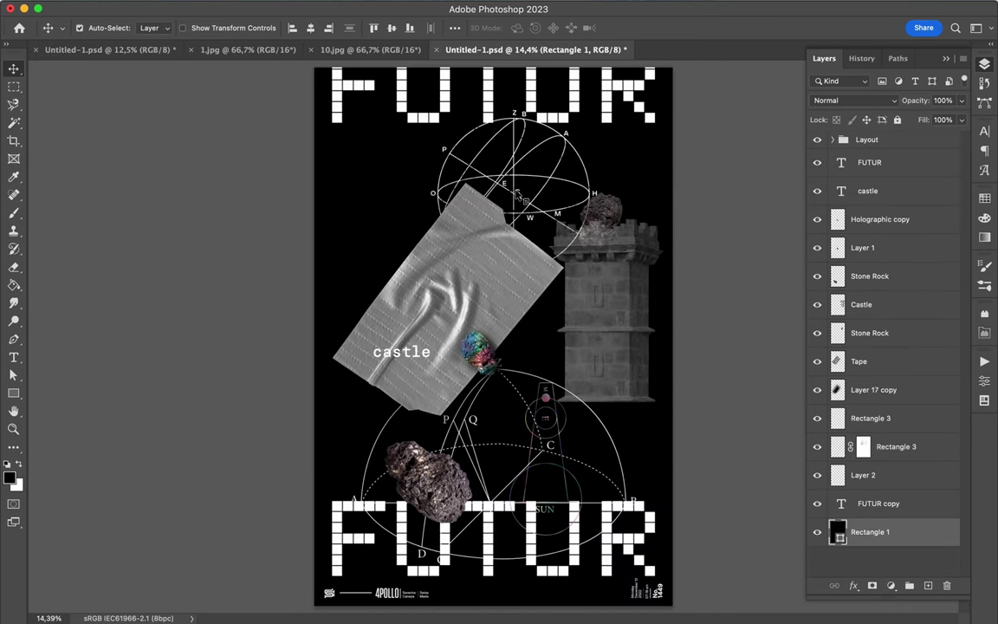
# Move the sphere diagram down and right, behind the tape
pyautogui.moveTo(567, 138); pyautogui.dragTo(484, 133)
pyautogui.click(892, 443)
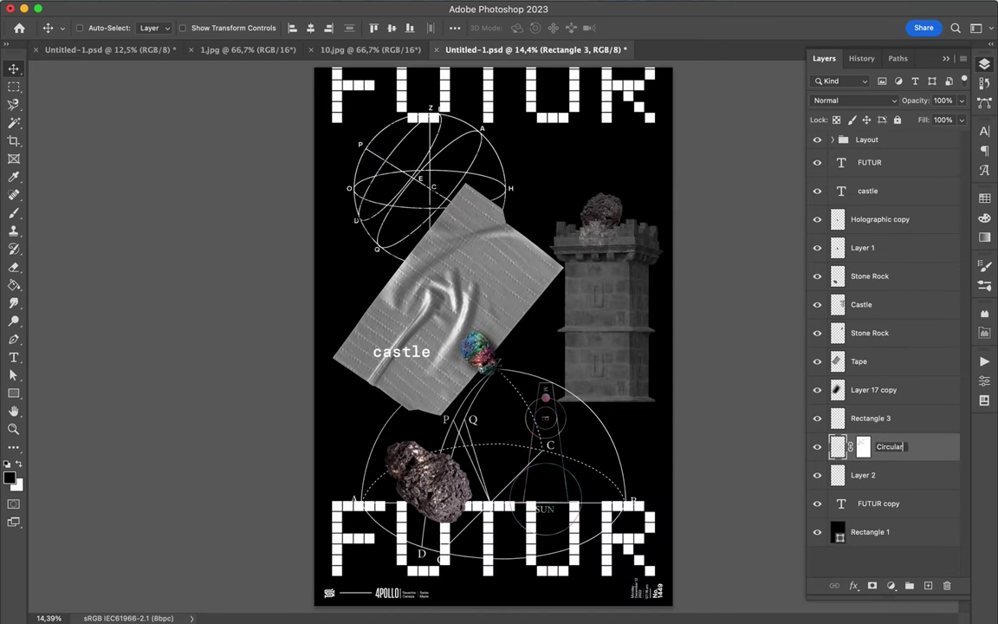
pyautogui.moveTo(486, 248); pyautogui.dragTo(546, 390)
pyautogui.click(863, 475)
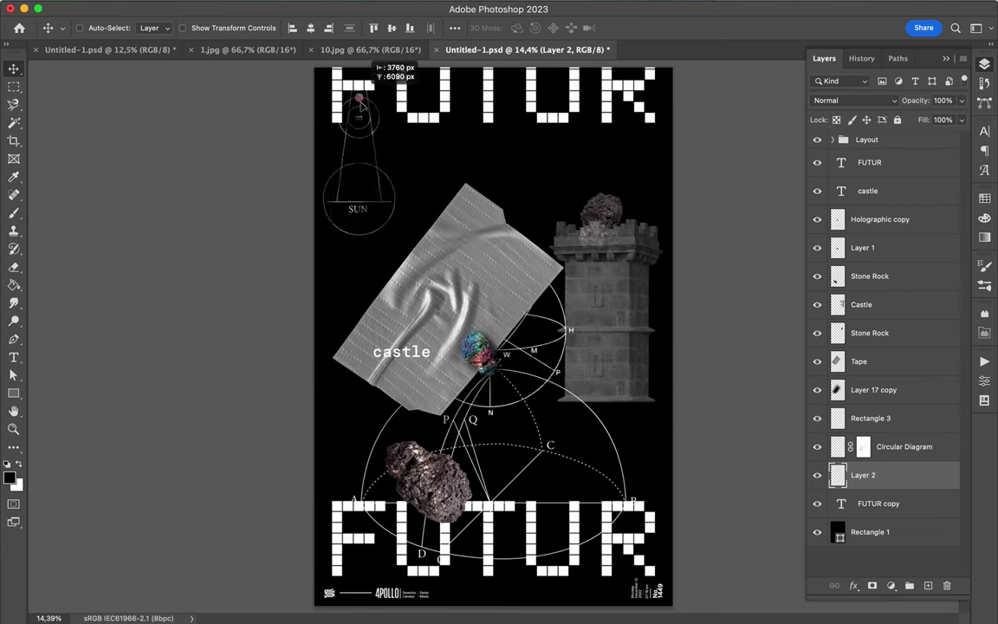
# Make the castle 100% opaque, turn it 90° sideways, and place it top right above Holographic copy
pyautogui.hotkey('shift', '0')
pyautogui.hotkey('ctrl', 't')
pyautogui.press('Return')
pyautogui.moveTo(607, 312); pyautogui.dragTo(596, 185)
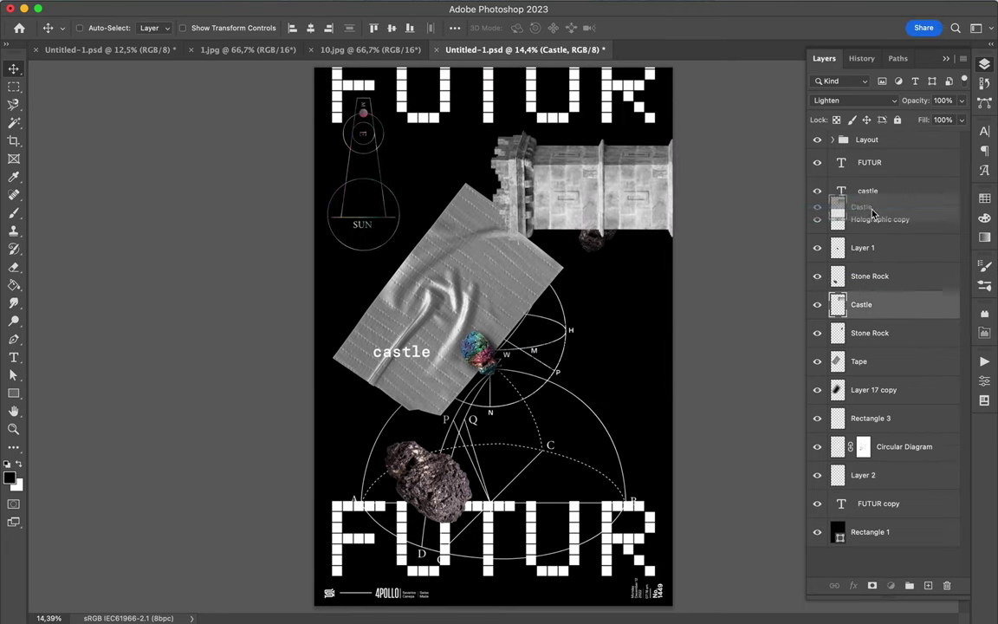
pyautogui.moveTo(873, 212); pyautogui.dragTo(873, 212)
# Add a flipped castle copy down the left side above Rectangle 1, with the stone rock on it
pyautogui.hotkey('ctrl', 'j')
pyautogui.hotkey('ctrl', 't')
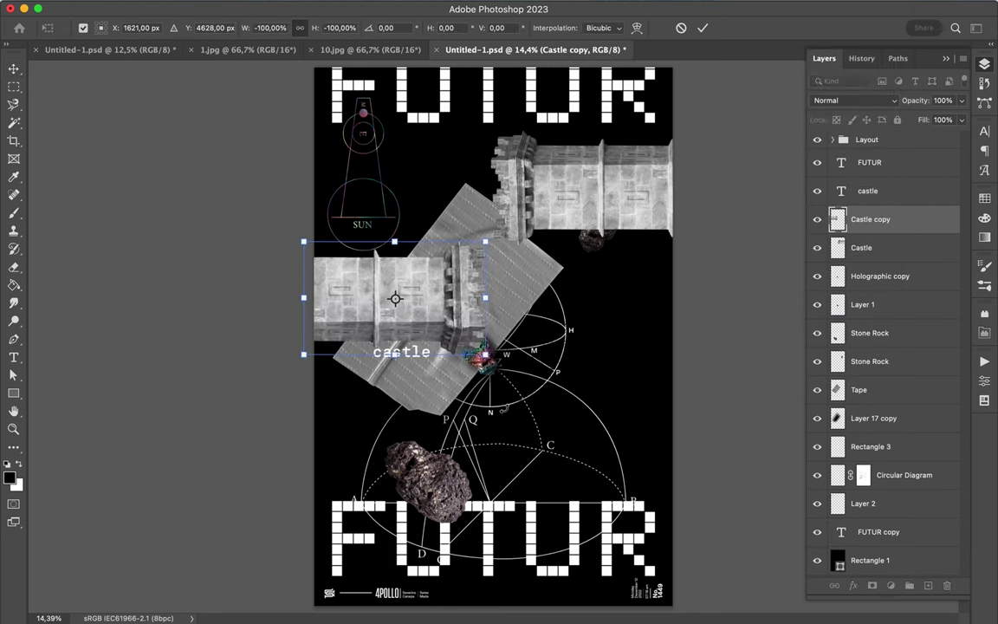
pyautogui.moveTo(395, 299); pyautogui.dragTo(404, 423)
pyautogui.press('Return')
pyautogui.moveTo(870, 219); pyautogui.dragTo(864, 548)
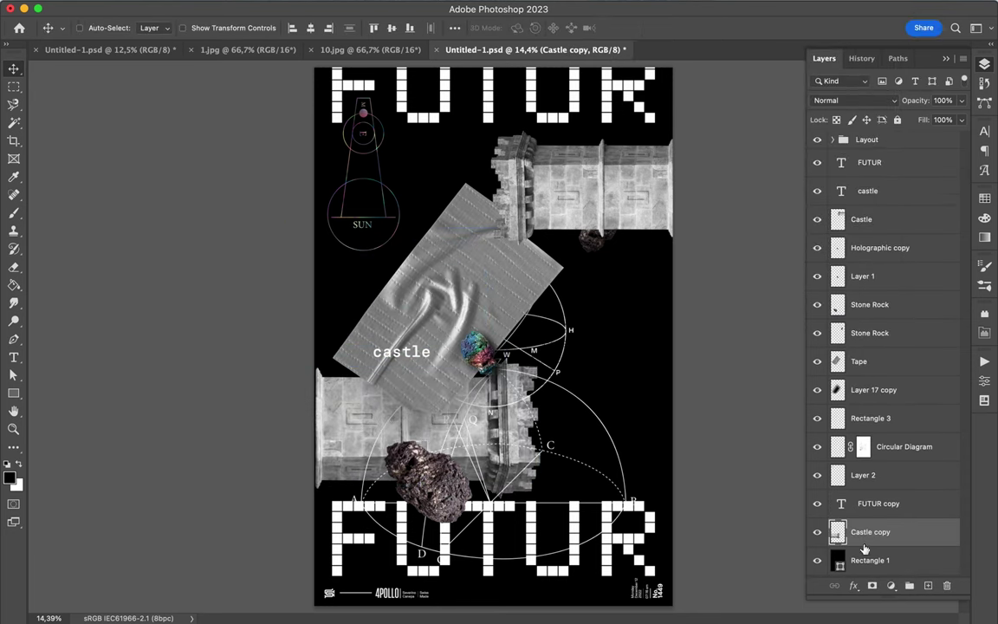
pyautogui.moveTo(429, 478); pyautogui.dragTo(381, 482)
# Create a new layer and bring up Gaussian Blur for it
pyautogui.hotkey('ctrl', 'j')
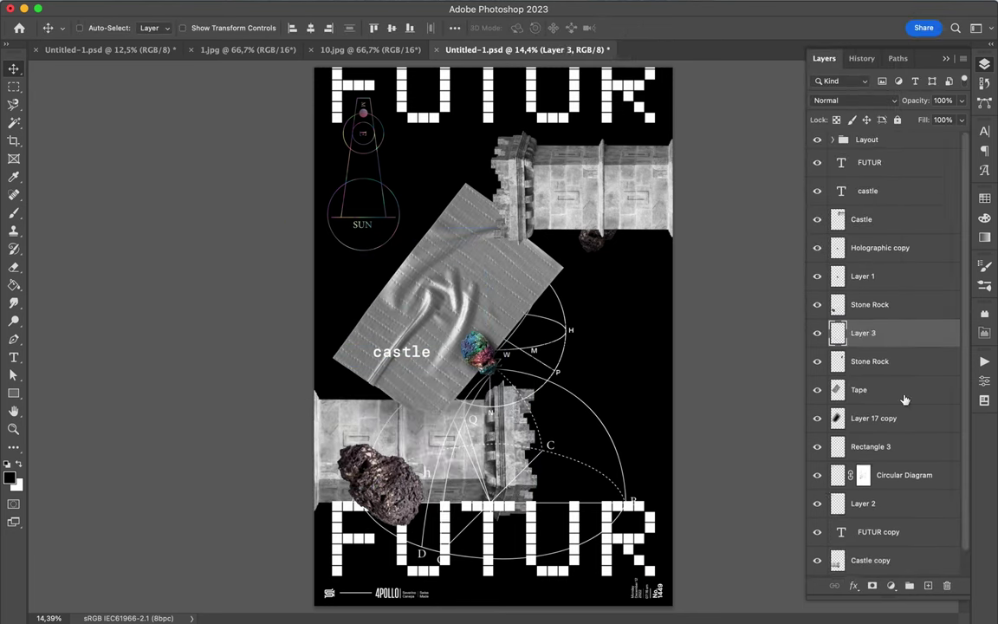
pyautogui.click(316, 7)
pyautogui.click(338, 22)
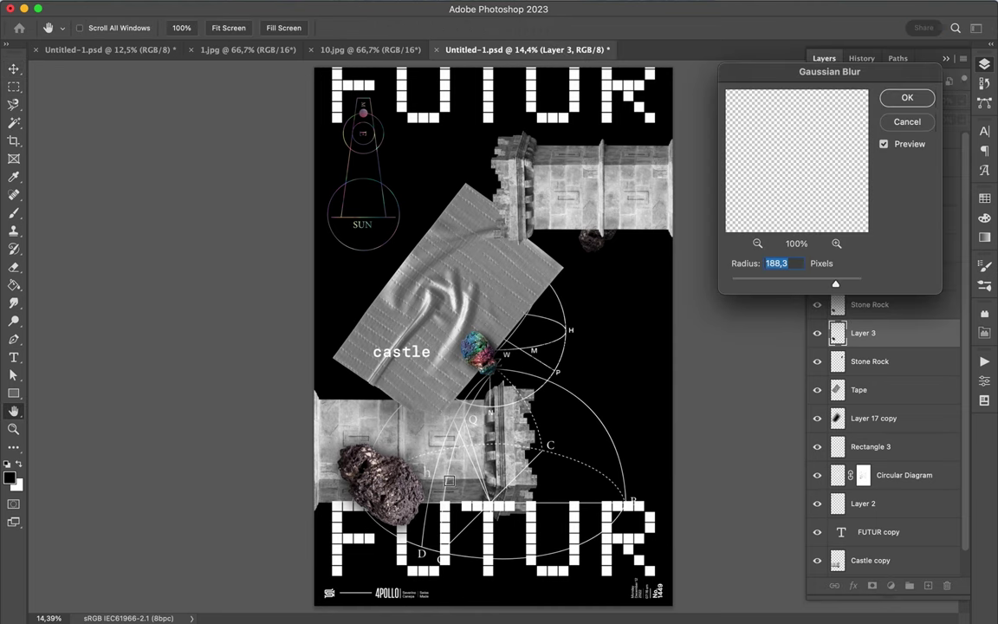
# Apply the Gaussian blur and nudge the blurred layer slightly down
pyautogui.press('Return')
pyautogui.press('v')
pyautogui.moveTo(389, 451); pyautogui.dragTo(392, 465)
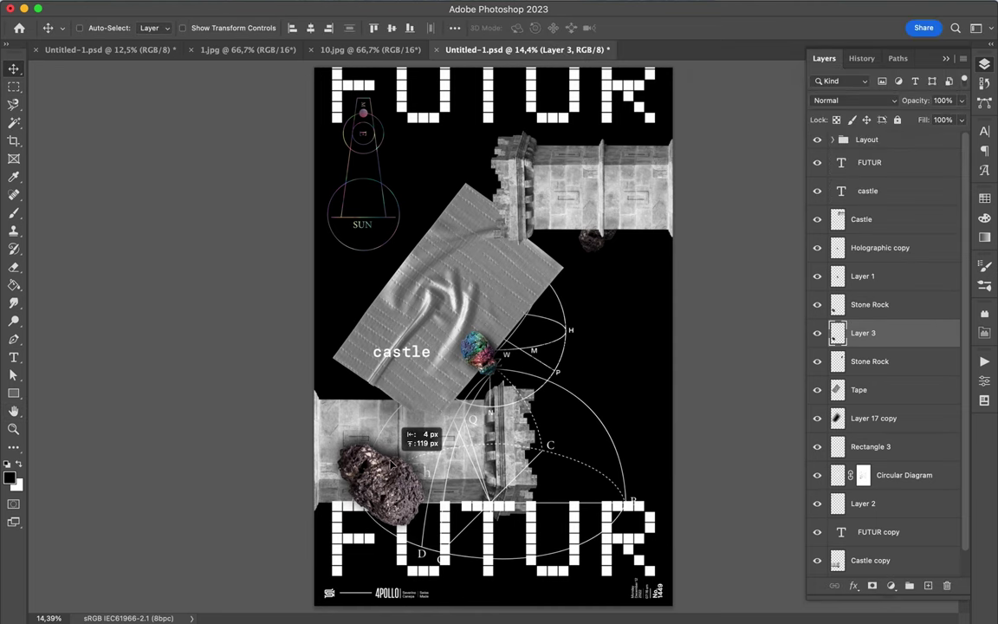
# Raise the stone rock above Castle and move the holographic rock up near the castle
pyautogui.keyDown('ctrl'); pyautogui.click(420, 359); pyautogui.keyUp('ctrl')
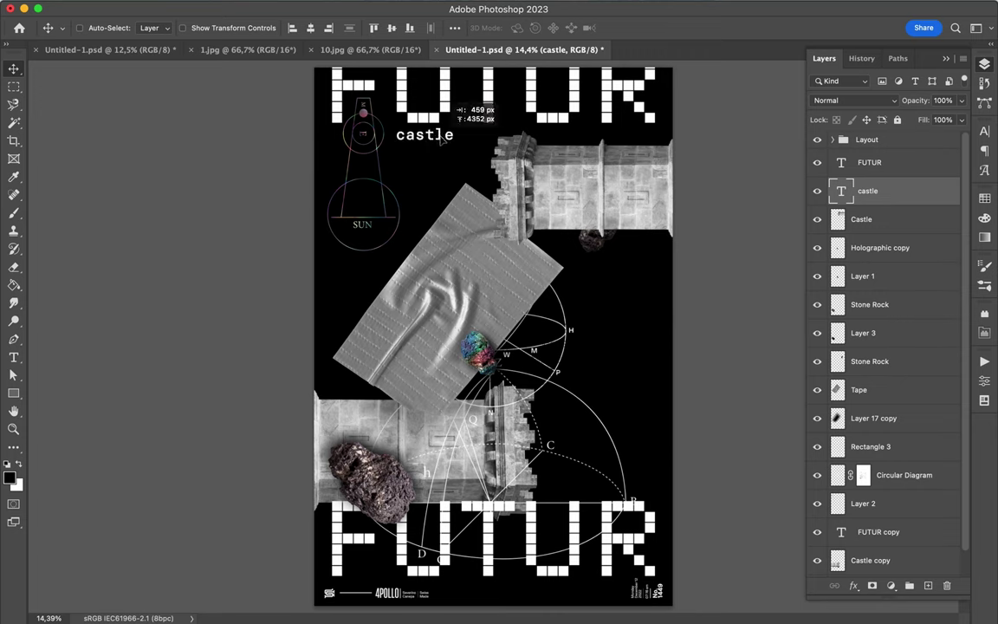
pyautogui.keyDown('ctrl'); pyautogui.click(598, 247); pyautogui.keyUp('ctrl')
pyautogui.hotkey('ctrl', ']')
pyautogui.hotkey('ctrl', ']')
pyautogui.hotkey('ctrl', ']')
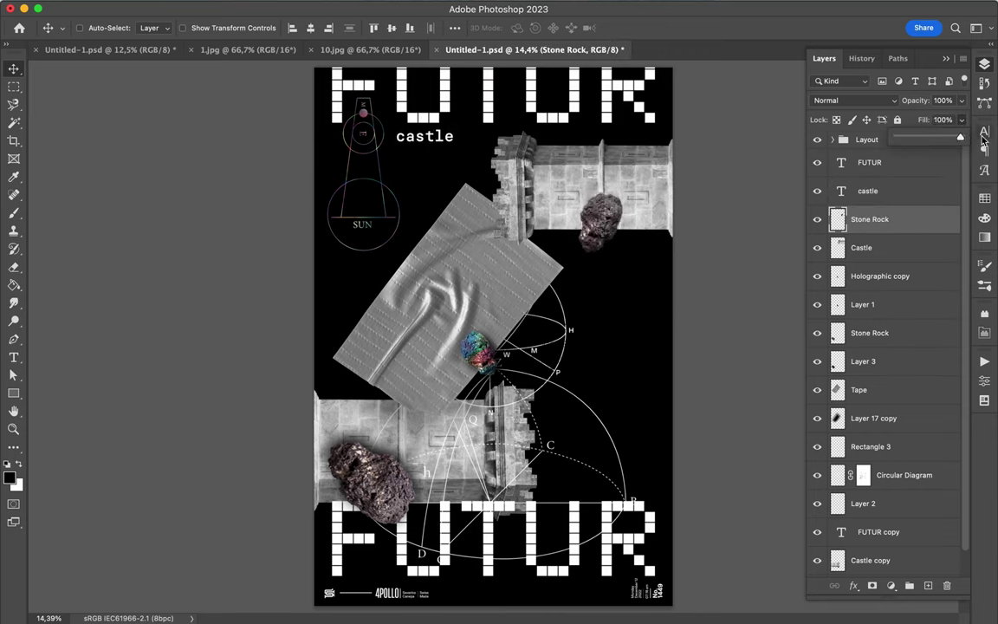
pyautogui.moveTo(487, 354); pyautogui.dragTo(628, 381)
pyautogui.moveTo(489, 367); pyautogui.dragTo(444, 193)
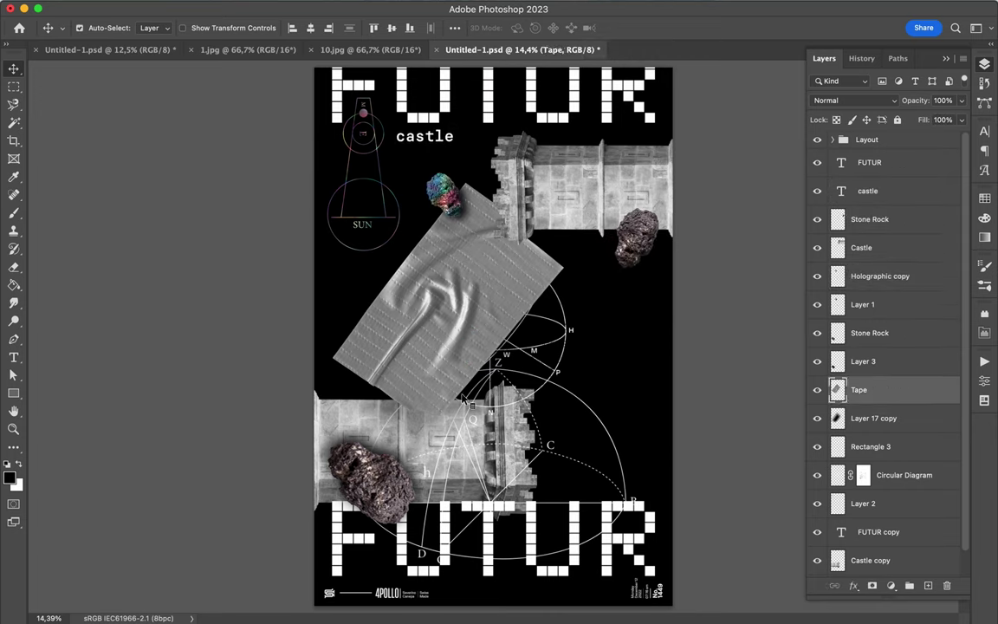
# Scale the tape down to 51% and move it up and left
pyautogui.hotkey('ctrl', 't')
pyautogui.moveTo(333, 184); pyautogui.dragTo(345, 312)
pyautogui.moveTo(428, 396); pyautogui.dragTo(408, 368)
pyautogui.press('Return')
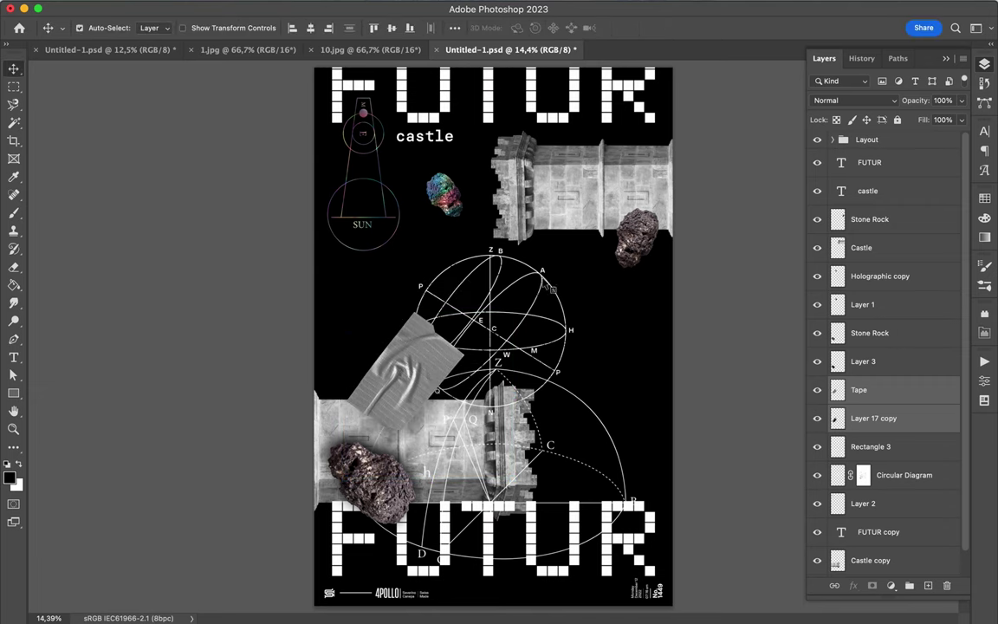
# Move the circular diagram and stone rock onto the upper castle, and add Layer 4
pyautogui.moveTo(548, 252); pyautogui.dragTo(606, 169)
pyautogui.moveTo(629, 236); pyautogui.dragTo(599, 223)
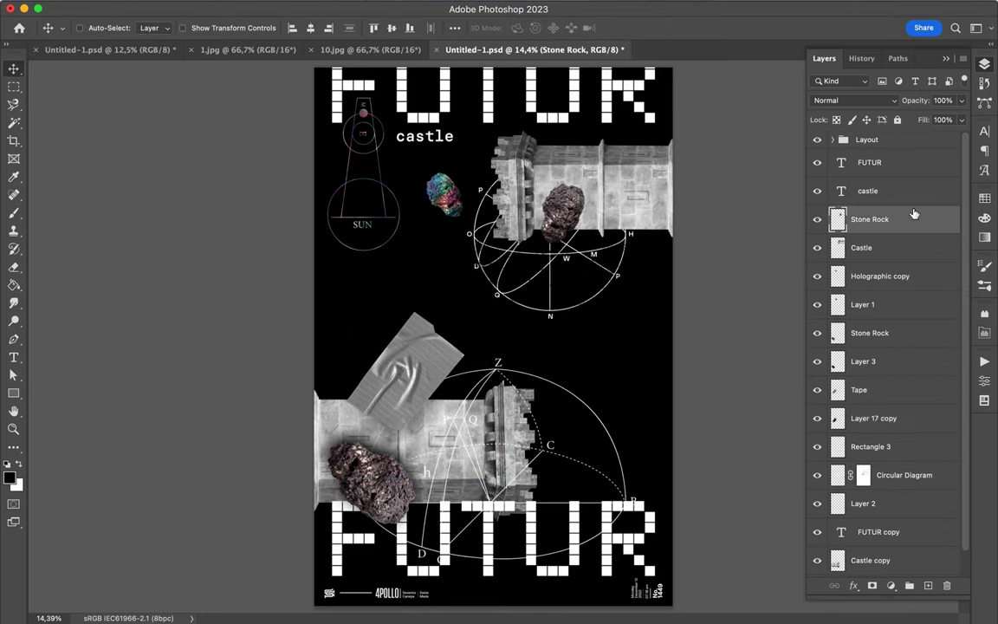
pyautogui.hotkey('ctrl', 'shift', 'alt', 'n')
pyautogui.click(329, 7)
pyautogui.press('Escape')
pyautogui.press('v')
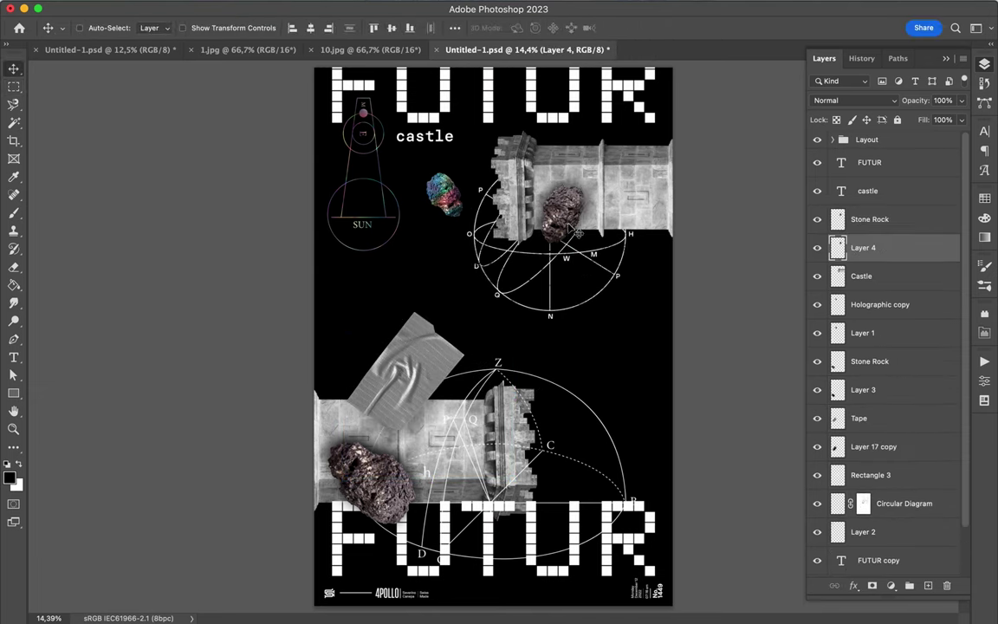
# Merge Layer 1 into the holographic rock, set it on the castle above Castle, and shift the circular diagram up-left
pyautogui.keyDown('super'); pyautogui.click(444, 201); pyautogui.keyUp('super')
pyautogui.rightClick(437, 213)
pyautogui.hotkey('ctrl', 'e')
pyautogui.moveTo(498, 208); pyautogui.dragTo(507, 156)
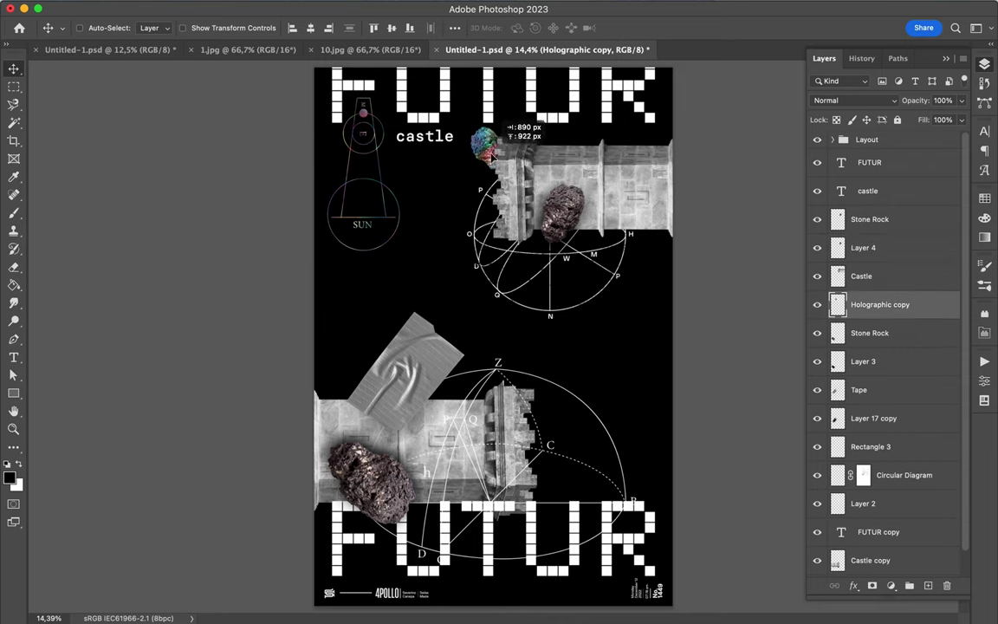
pyautogui.hotkey('ctrl', ']')
pyautogui.keyDown('super'); pyautogui.click(569, 210); pyautogui.keyUp('super')
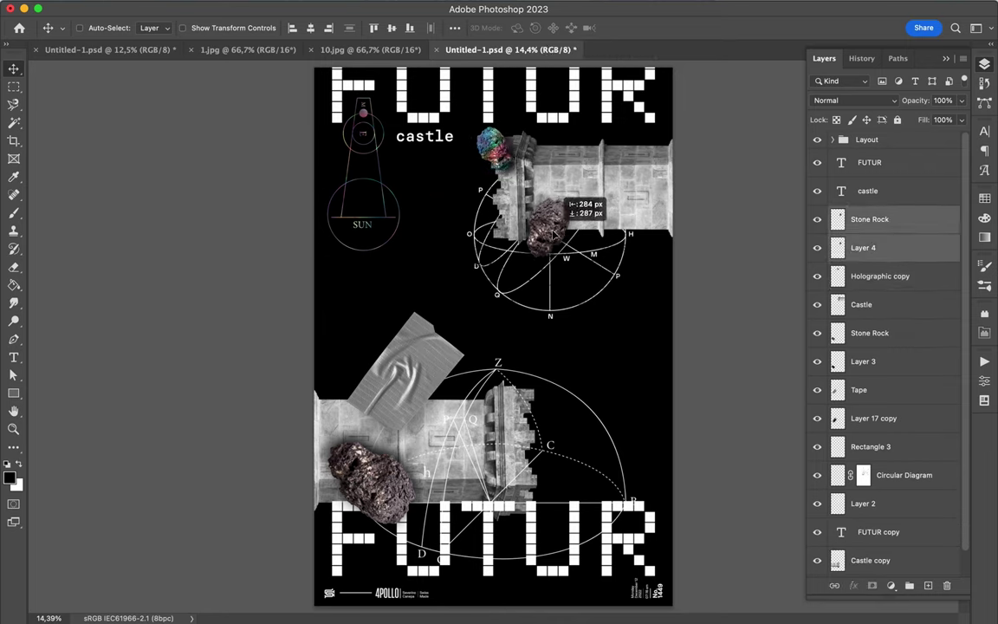
pyautogui.keyDown('super'); pyautogui.click(474, 427); pyautogui.keyUp('super')
pyautogui.moveTo(474, 426); pyautogui.dragTo(482, 332)
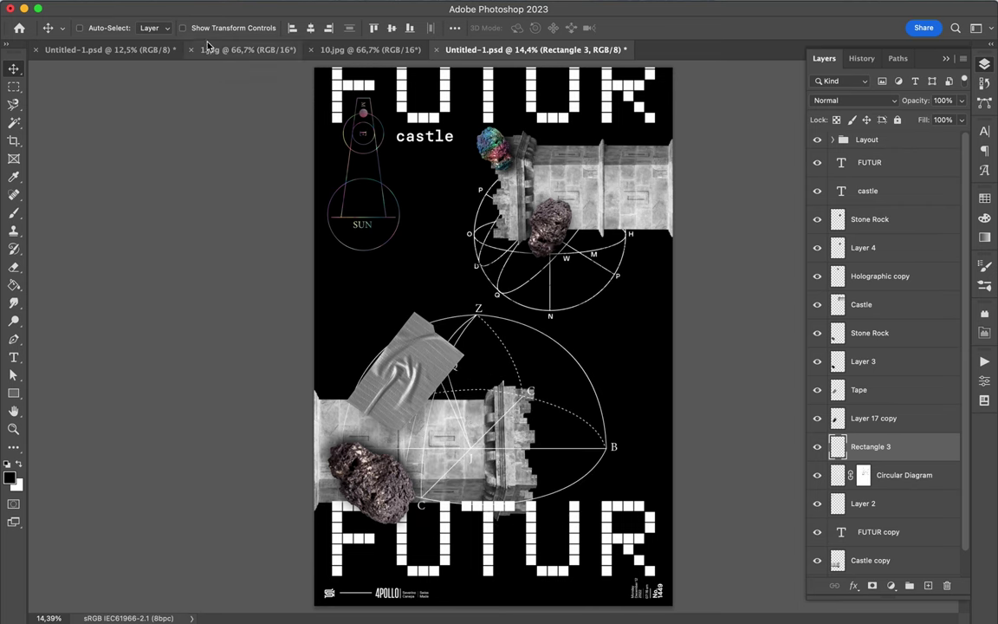
# Bring in the grainy noise texture and position it at the poster's left middle
pyautogui.hotkey('ctrl', 'Tab')
pyautogui.moveTo(364, 216)
pyautogui.mouseDown()
pyautogui.moveTo(379, 286)
pyautogui.moveTo(381, 278)
pyautogui.mouseUp()
pyautogui.press('super+o')
# Search for 'texture' and browse 1 Texture > Cracked and Distress, previewing 3.jpg in 4.-Bonus
pyautogui.write('texture')
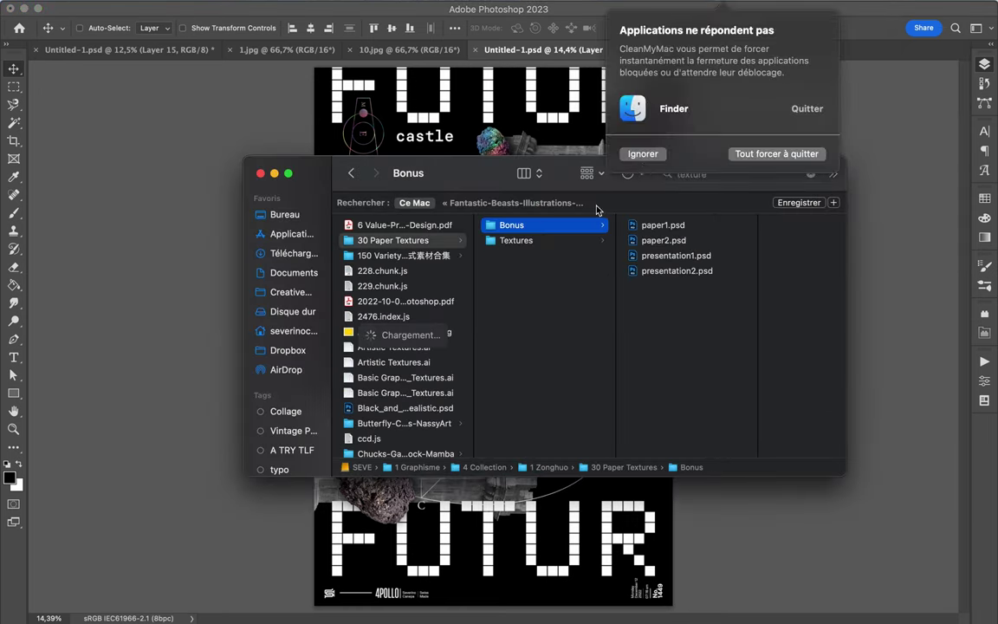
pyautogui.write('texture')
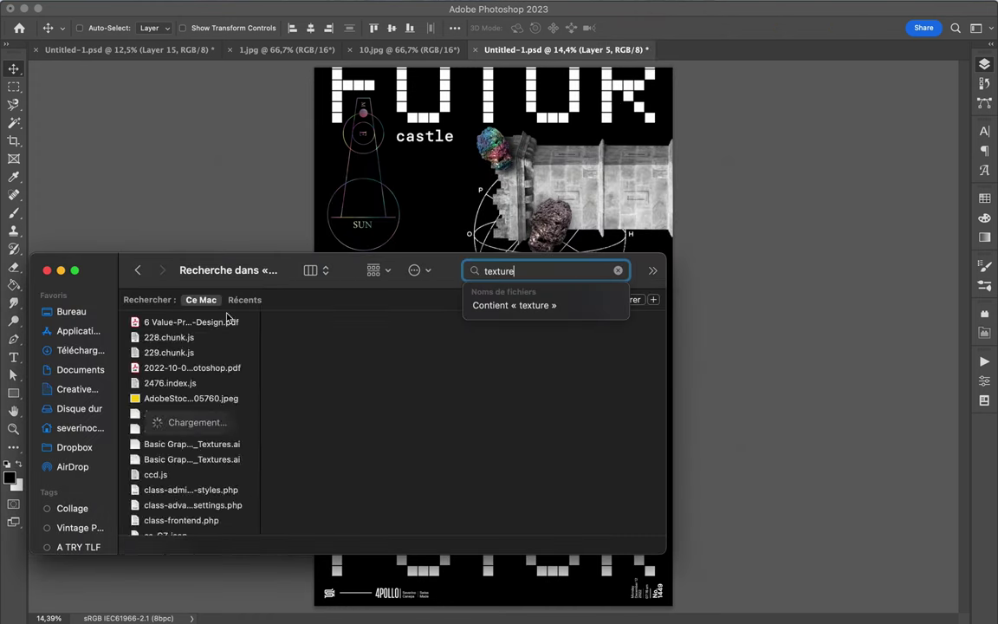
pyautogui.click(162, 413)
pyautogui.click(320, 327)
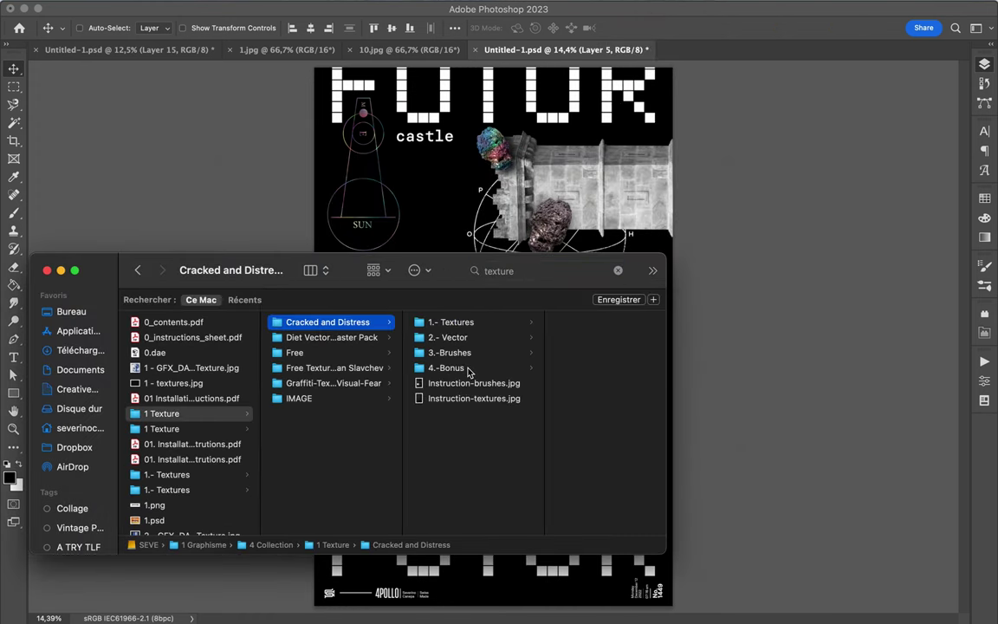
pyautogui.click(425, 368)
pyautogui.click(378, 352)
pyautogui.click(568, 356)
# Navigate into the Diet Vector texture pack and place the Inky-Nightmare texture
pyautogui.press('Left')
pyautogui.press('Down')
pyautogui.press('Right')
pyautogui.press('Right')
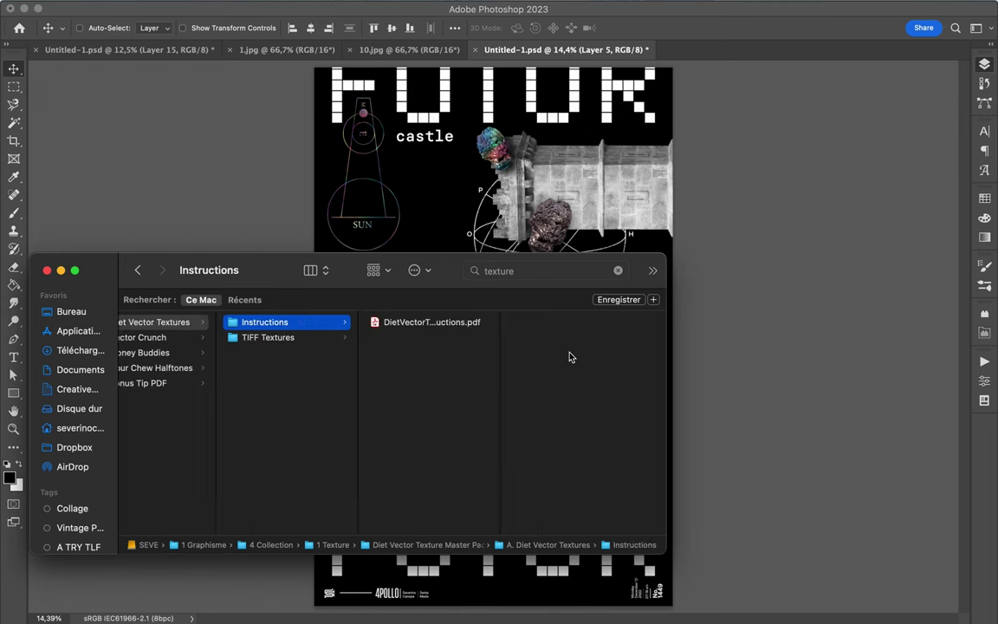
pyautogui.press('Down')
pyautogui.press('Right')
pyautogui.press('Down')
pyautogui.press('Down')
pyautogui.press('Down')
pyautogui.press('Down')
pyautogui.press('Down')
pyautogui.press('Down')
pyautogui.press('Down')
pyautogui.press('Return')
# Position the Inky-Nightmare texture upper right and darken it with a clipped Curves adjustment
pyautogui.moveTo(535, 305); pyautogui.dragTo(631, 260)
pyautogui.press('Return')
pyautogui.click(892, 586)
pyautogui.click(936, 382)
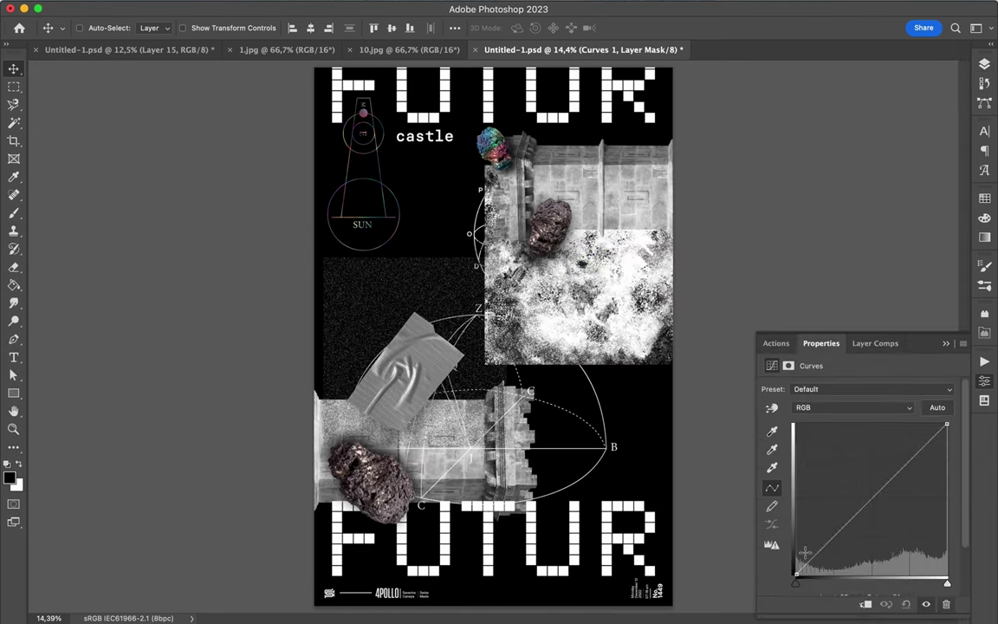
pyautogui.moveTo(886, 518); pyautogui.dragTo(849, 460)
pyautogui.keyDown('alt'); pyautogui.click(895, 407); pyautogui.keyUp('alt')
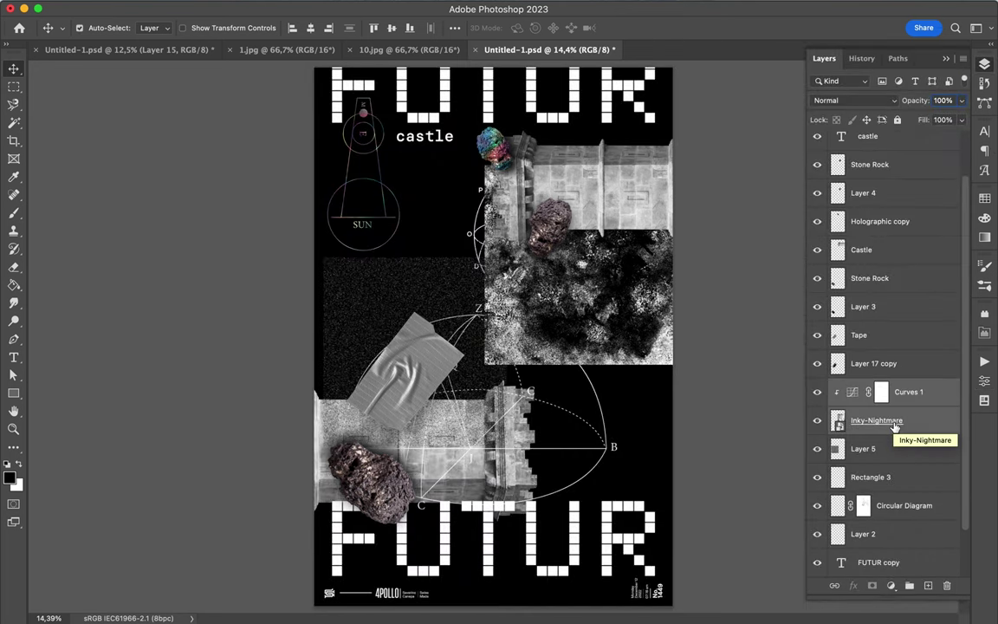
# Set Curves 1 to Soft Light blending and shift the darkened texture right
pyautogui.click(905, 392)
pyautogui.click(854, 101)
pyautogui.click(838, 234)
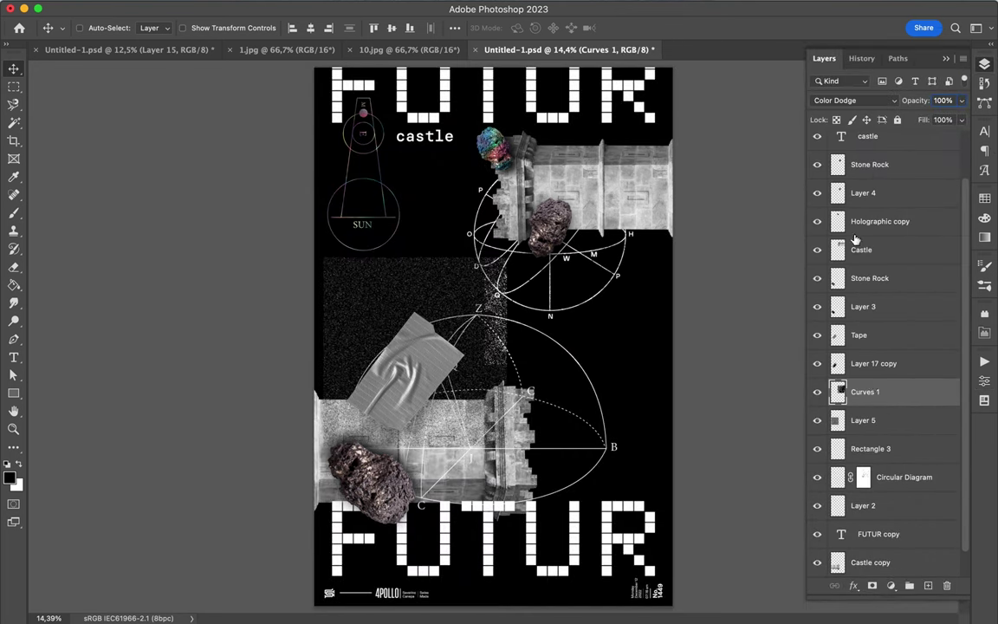
pyautogui.click(854, 101)
pyautogui.click(832, 160)
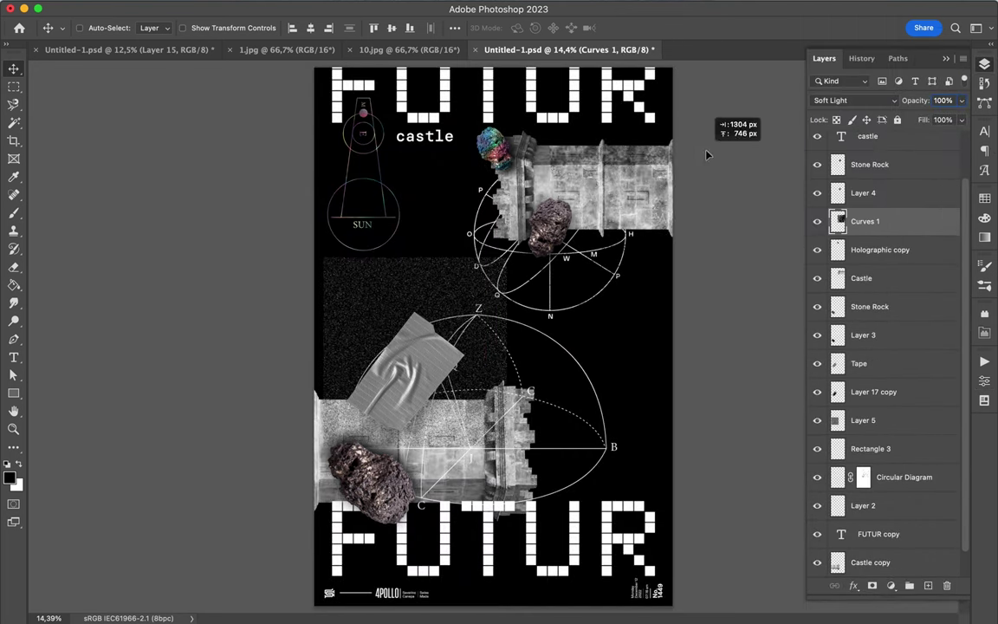
pyautogui.moveTo(638, 177); pyautogui.dragTo(724, 163)
pyautogui.press('super+Tab')
pyautogui.hscroll(-5, 249, 416)
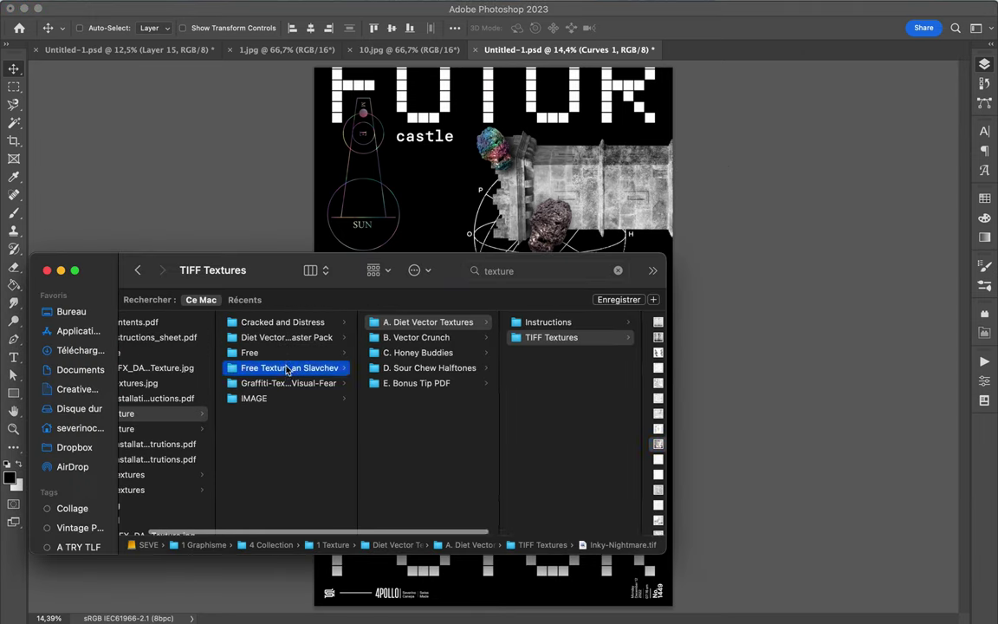
# Place 6 copy.png low in the layer stack, in Linear Light, shifted to the left
pyautogui.click(282, 382)
pyautogui.click(389, 399)
pyautogui.moveTo(388, 399); pyautogui.dragTo(485, 286)
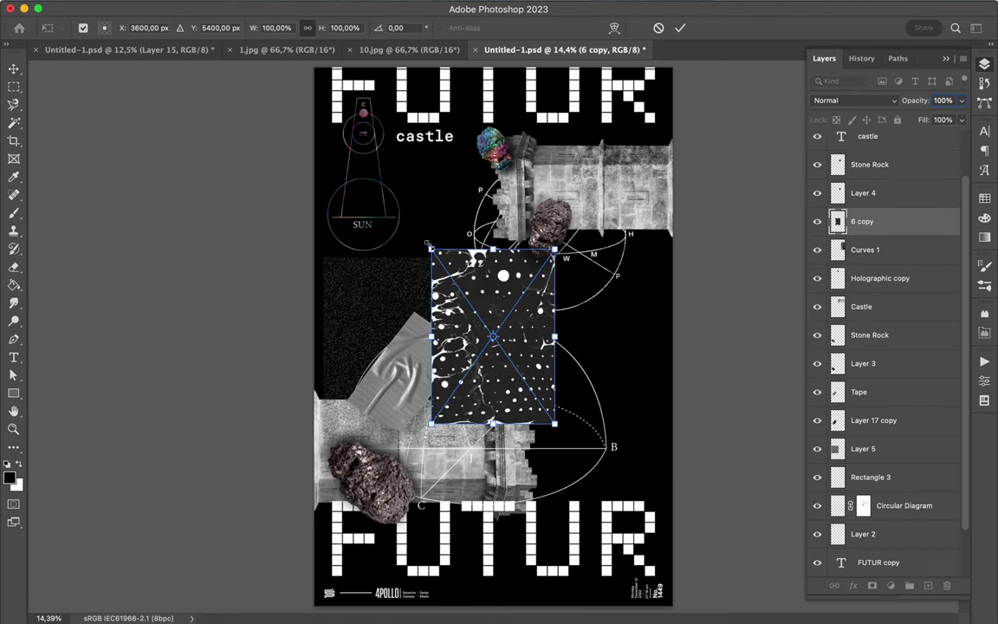
pyautogui.press('Return')
pyautogui.moveTo(862, 221); pyautogui.dragTo(873, 539)
pyautogui.click(853, 101)
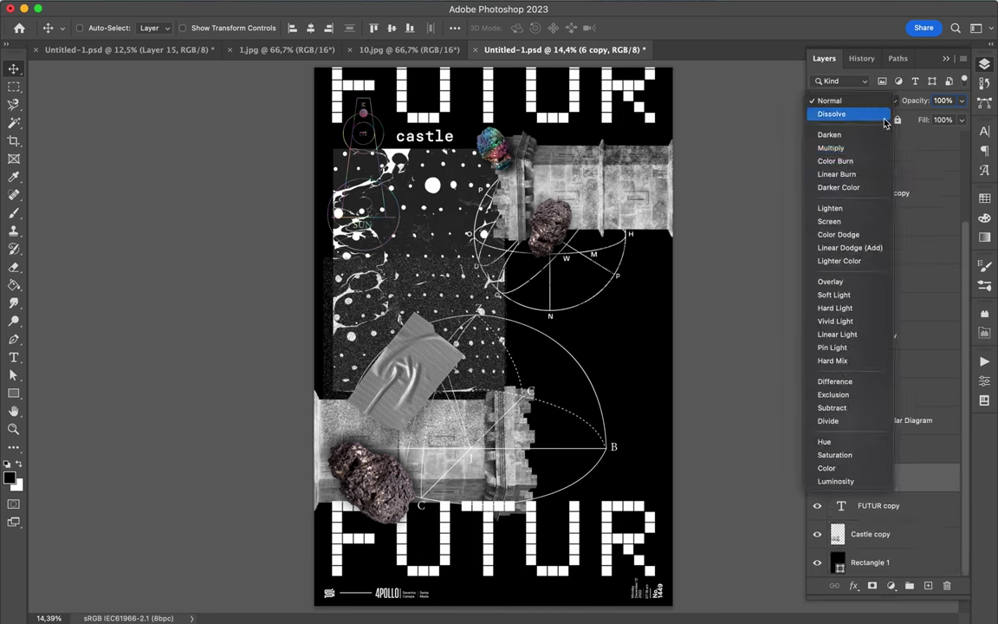
pyautogui.click(848, 335)
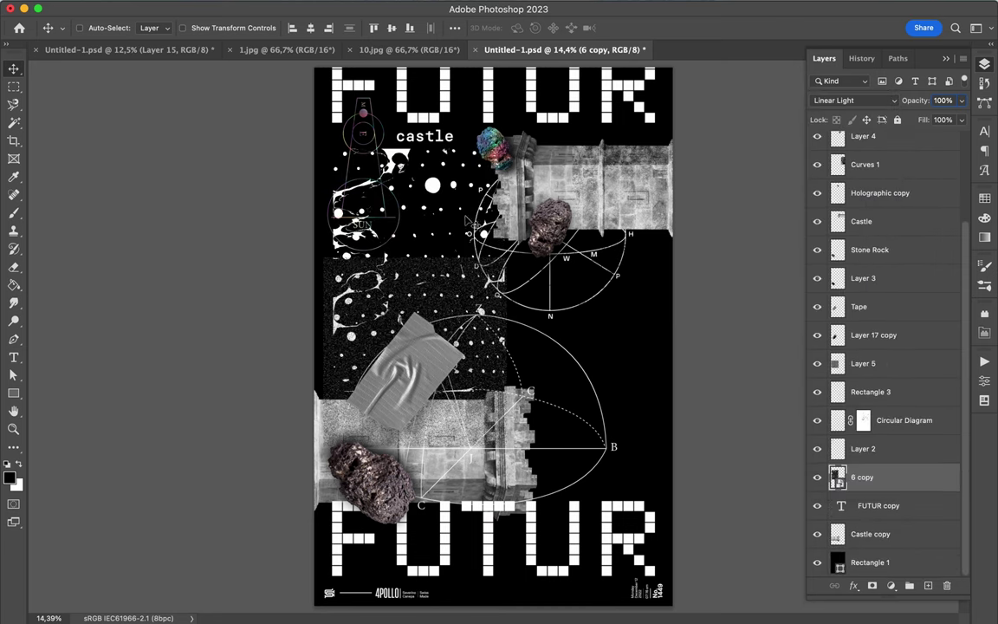
pyautogui.moveTo(433, 190); pyautogui.dragTo(320, 186)
# Browse to Cracked and Distress > 1.- Textures and preview 8.jpg
pyautogui.click(397, 598)
pyautogui.click(130, 413)
pyautogui.click(161, 428)
pyautogui.click(294, 398)
pyautogui.click(206, 475)
pyautogui.click(295, 428)
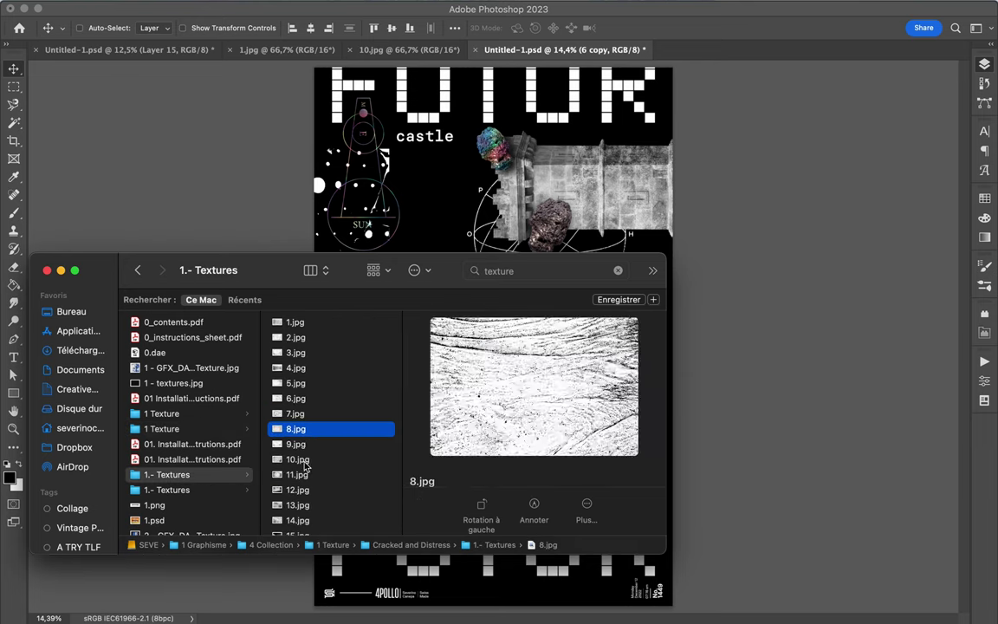
# Preview the textures and step through the 04 - Overlay textures files in Quick Look
pyautogui.click(304, 460)
pyautogui.click(155, 505)
pyautogui.scroll(-5, 201, 471)
pyautogui.click(216, 452)
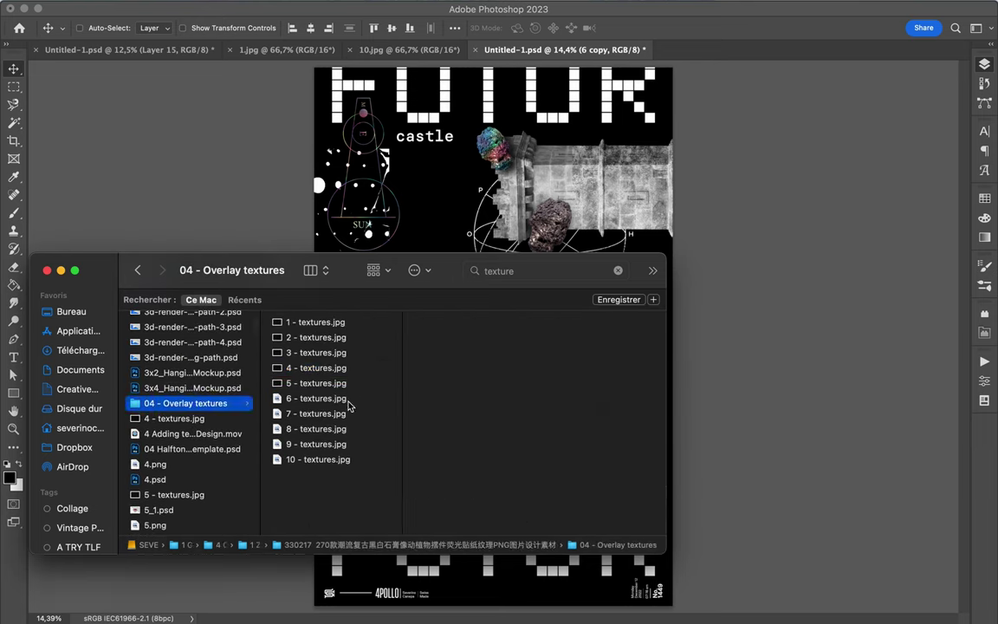
pyautogui.click(315, 456)
pyautogui.press('space')
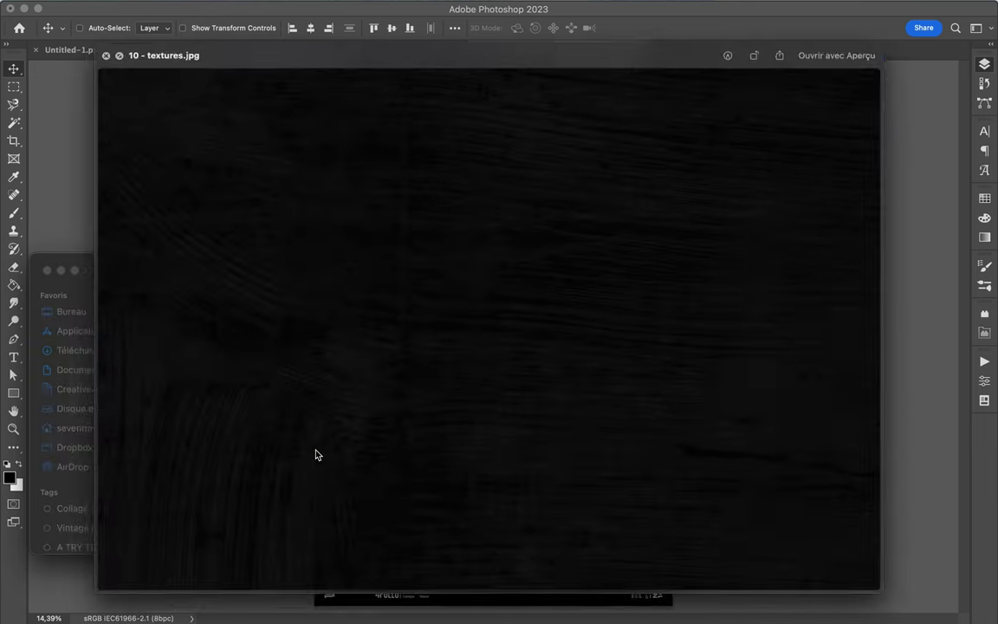
pyautogui.press('Up')
pyautogui.press('Up')
pyautogui.press('Up')
pyautogui.press('Up')
pyautogui.press('Up')
pyautogui.press('Up')
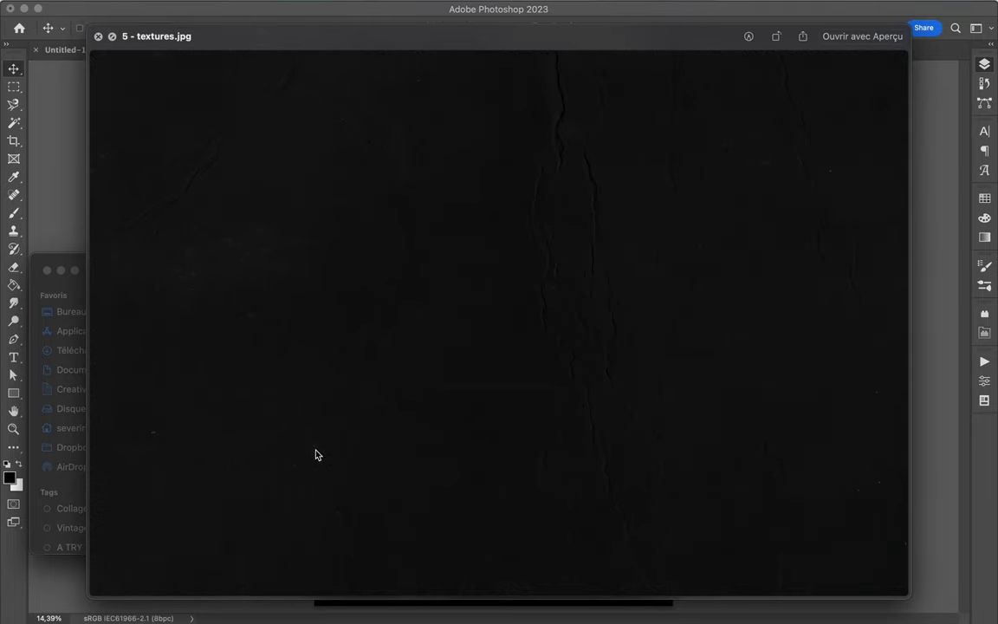
# Place 4 - textures on the poster's right side, commit it, and return to the 10.jpg foil image
pyautogui.press('space')
pyautogui.moveTo(329, 369); pyautogui.dragTo(492, 336)
pyautogui.press('Return')
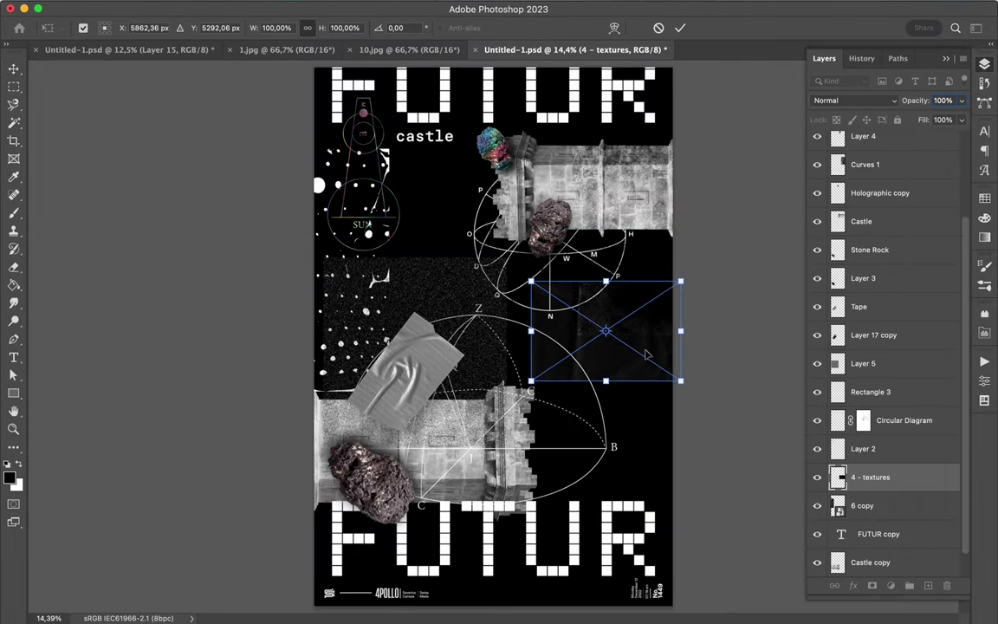
pyautogui.press('Return')
pyautogui.hotkey('ctrl', 'shift', 'Tab')
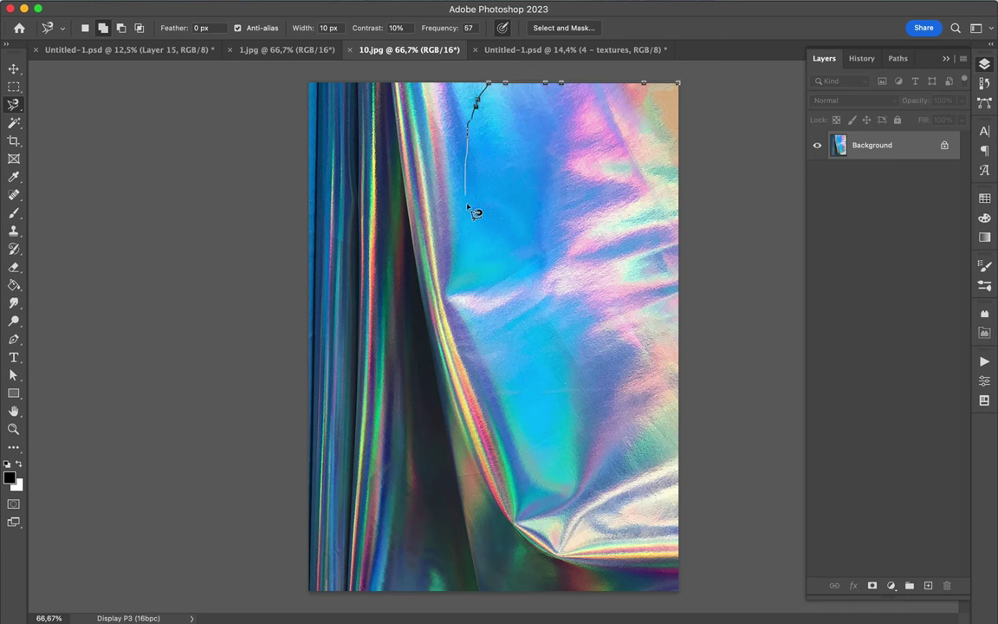
# Paste the cut-out foil shape as Layer 6 and stack it just below FUTUR
pyautogui.hotkey('ctrl', 'Tab')
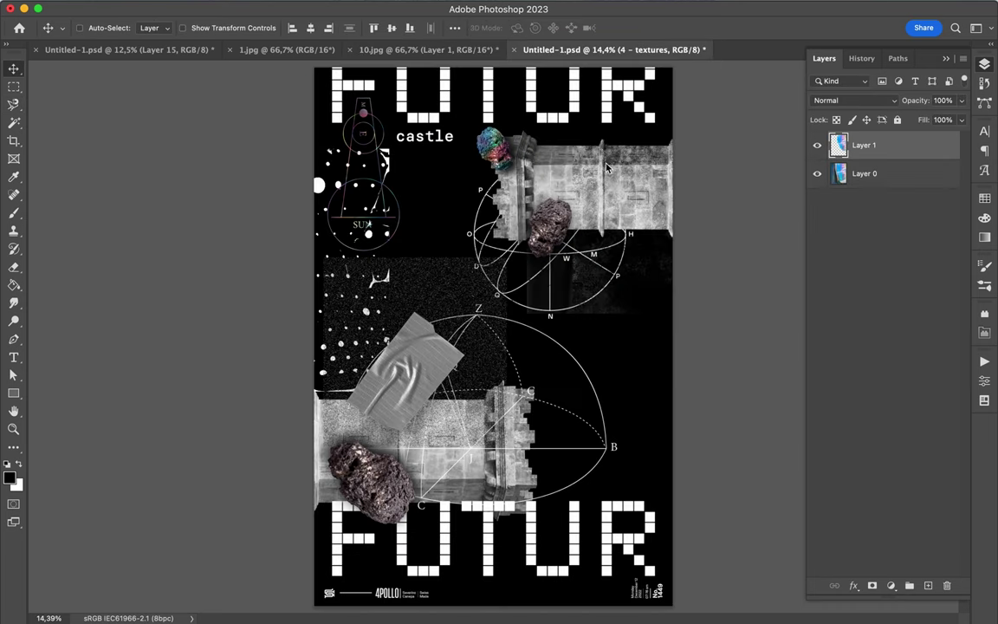
pyautogui.hotkey('ctrl', 'v')
pyautogui.hotkey('ctrl', 't')
pyautogui.moveTo(589, 134)
pyautogui.mouseDown()
pyautogui.moveTo(452, 203)
pyautogui.moveTo(645, 125)
pyautogui.mouseUp()
pyautogui.press('Return')
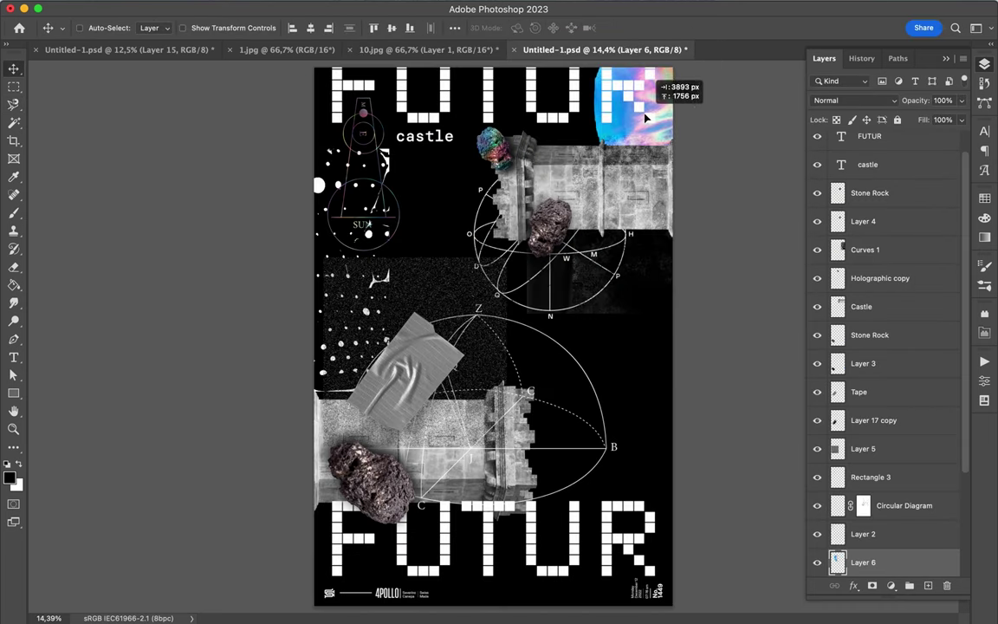
pyautogui.moveTo(863, 562)
pyautogui.mouseDown()
pyautogui.moveTo(827, 156)
pyautogui.moveTo(830, 180)
pyautogui.mouseUp()
pyautogui.moveTo(659, 121); pyautogui.dragTo(667, 164)
# Check the 10.jpg image size and try dragging the 1.jpg foil in, answering the bit-depth warning
pyautogui.click(413, 49)
pyautogui.click(285, 7)
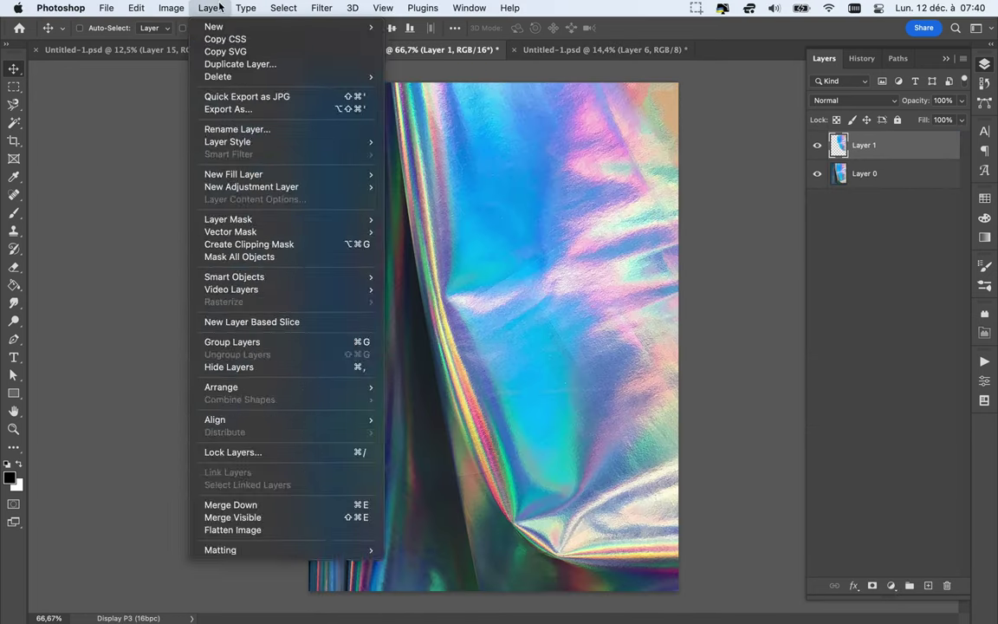
pyautogui.click(183, 113)
pyautogui.click(663, 475)
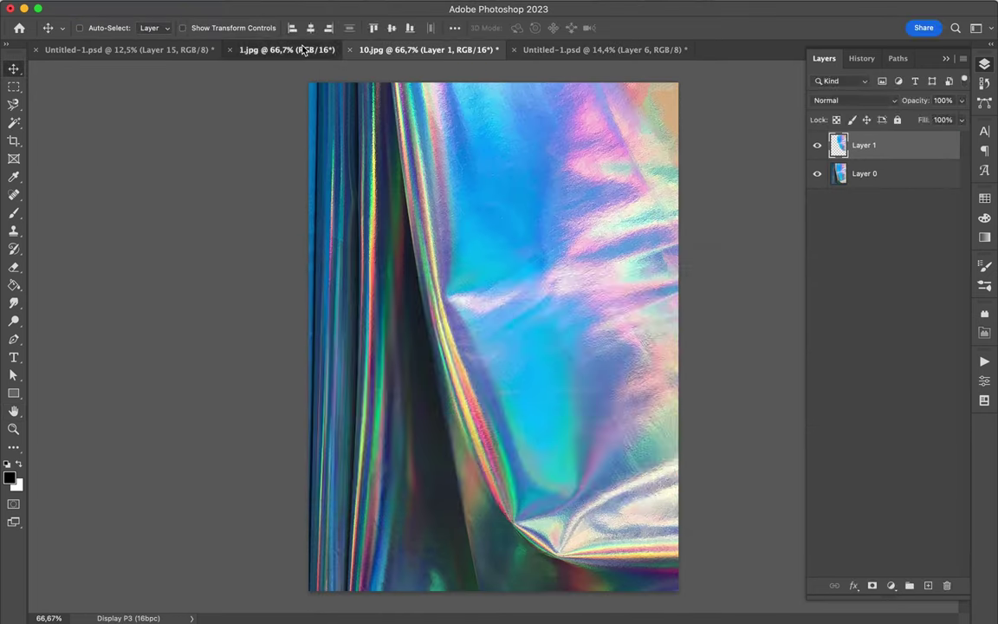
pyautogui.click(286, 49)
pyautogui.moveTo(485, 330); pyautogui.dragTo(497, 257)
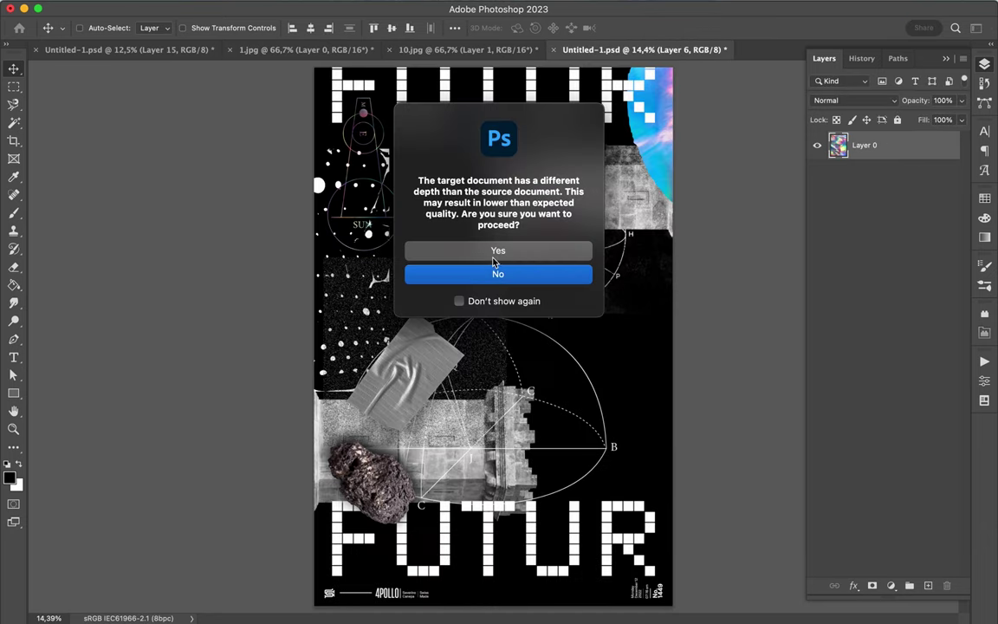
pyautogui.click(496, 253)
pyautogui.click(305, 49)
pyautogui.click(106, 8)
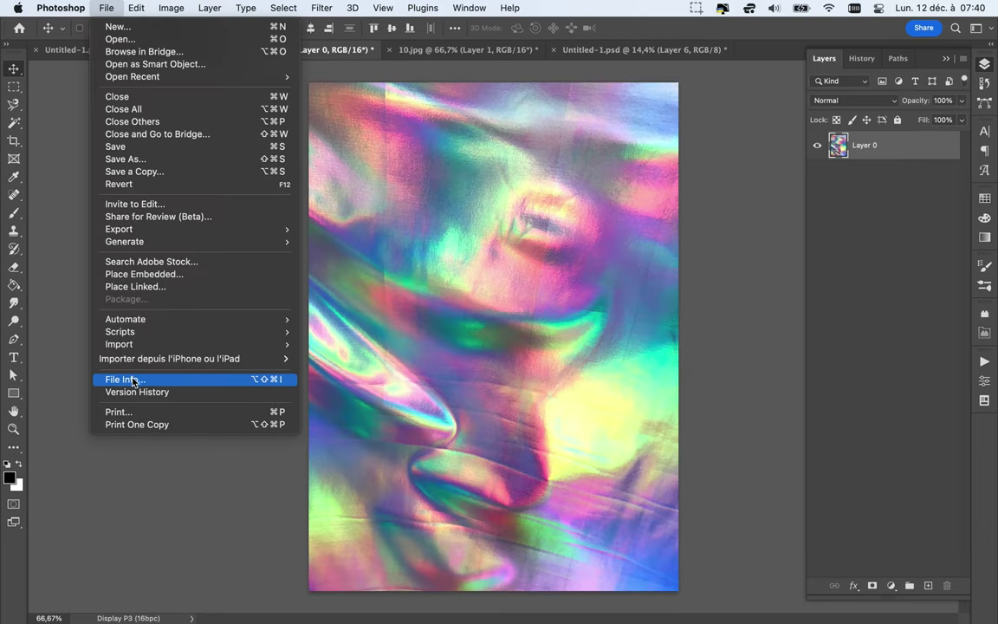
pyautogui.click(343, 82)
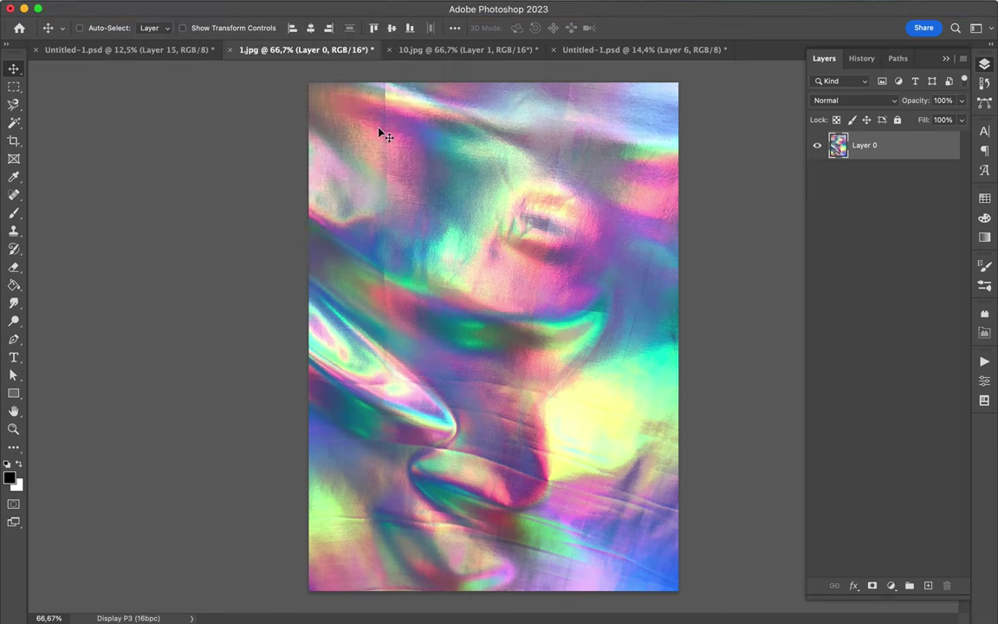
# Drag the 1.jpg foil into the poster, scale it over the right half, and send it down
pyautogui.moveTo(373, 109); pyautogui.dragTo(501, 212)
pyautogui.hotkey('ctrl', 't')
pyautogui.moveTo(607, 312)
pyautogui.mouseDown()
pyautogui.moveTo(642, 340)
pyautogui.moveTo(654, 441)
pyautogui.moveTo(678, 442)
pyautogui.mouseUp()
pyautogui.hotkey('ctrl', '[')
pyautogui.hotkey('ctrl', '[')
pyautogui.hotkey('ctrl', '[')
pyautogui.hotkey('ctrl', '[')
pyautogui.hotkey('ctrl', '[')
pyautogui.hotkey('ctrl', '[')
# Shift the foil panel slightly right and move the castle strip left
pyautogui.keyDown('ctrl'); pyautogui.click(539, 400); pyautogui.keyUp('ctrl')
pyautogui.moveTo(464, 396)
pyautogui.mouseDown()
pyautogui.moveTo(433, 399)
pyautogui.moveTo(414, 369)
pyautogui.mouseUp()
pyautogui.keyDown('ctrl'); pyautogui.click(407, 373); pyautogui.keyUp('ctrl')
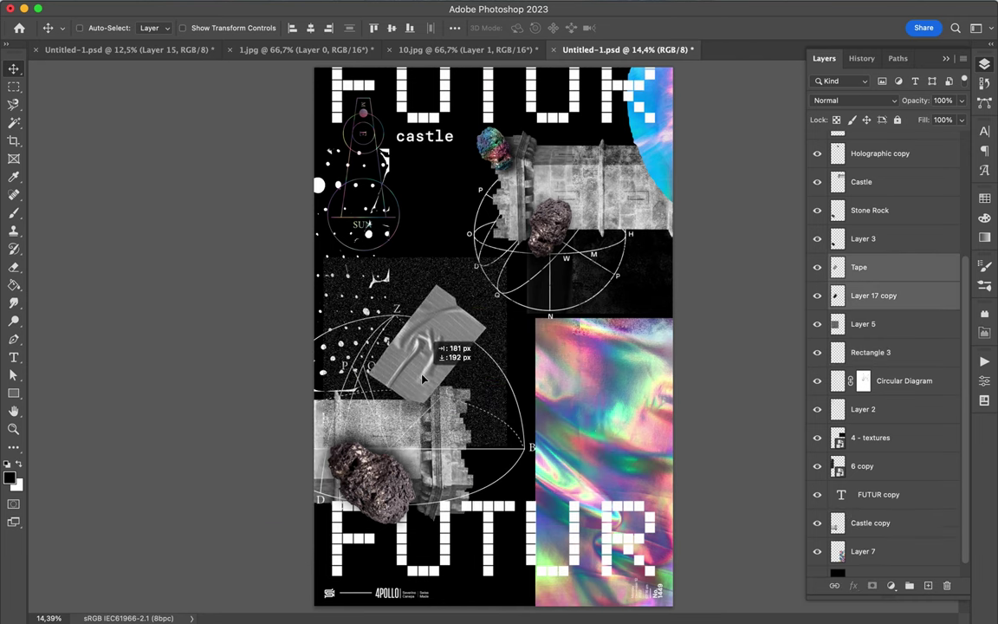
# Move the stone rock up under the tape and shift the tape up and left
pyautogui.keyDown('ctrl'); pyautogui.click(373, 468); pyautogui.keyUp('ctrl')
pyautogui.moveTo(373, 468); pyautogui.dragTo(430, 400)
pyautogui.keyDown('ctrl'); pyautogui.click(429, 345); pyautogui.keyUp('ctrl')
pyautogui.hotkey('ctrl', 't')
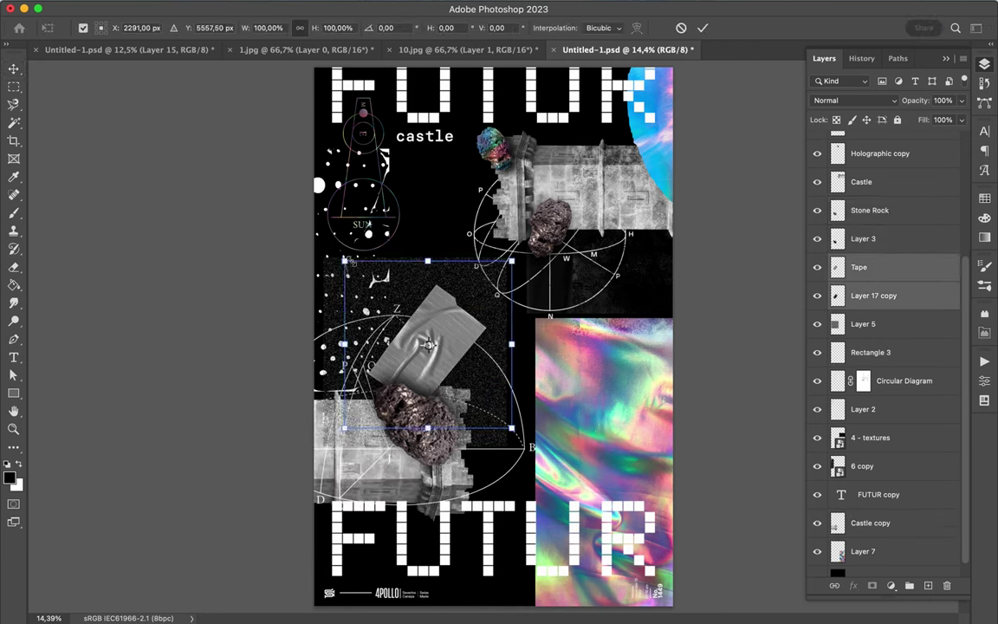
pyautogui.moveTo(428, 344); pyautogui.dragTo(397, 309)
pyautogui.press('Return')
# Put the rock layers below the foil, tuck the rock behind the castle, and lower the tape
pyautogui.keyDown('ctrl'); pyautogui.click(667, 344); pyautogui.keyUp('ctrl')
pyautogui.press('l')
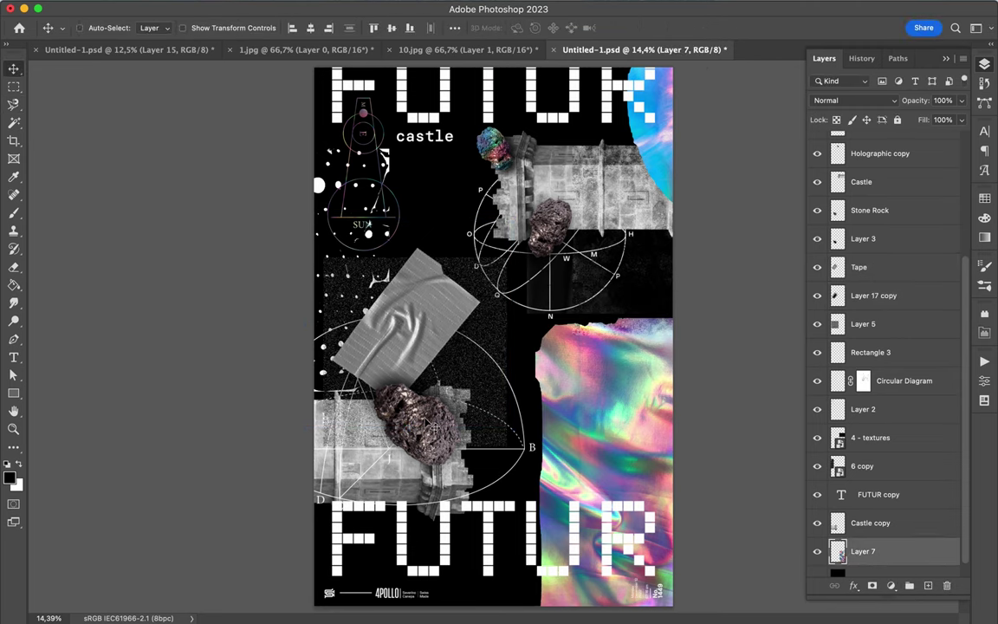
pyautogui.moveTo(430, 425); pyautogui.dragTo(472, 407)
pyautogui.moveTo(845, 546); pyautogui.dragTo(844, 561)
pyautogui.moveTo(472, 442); pyautogui.dragTo(472, 403)
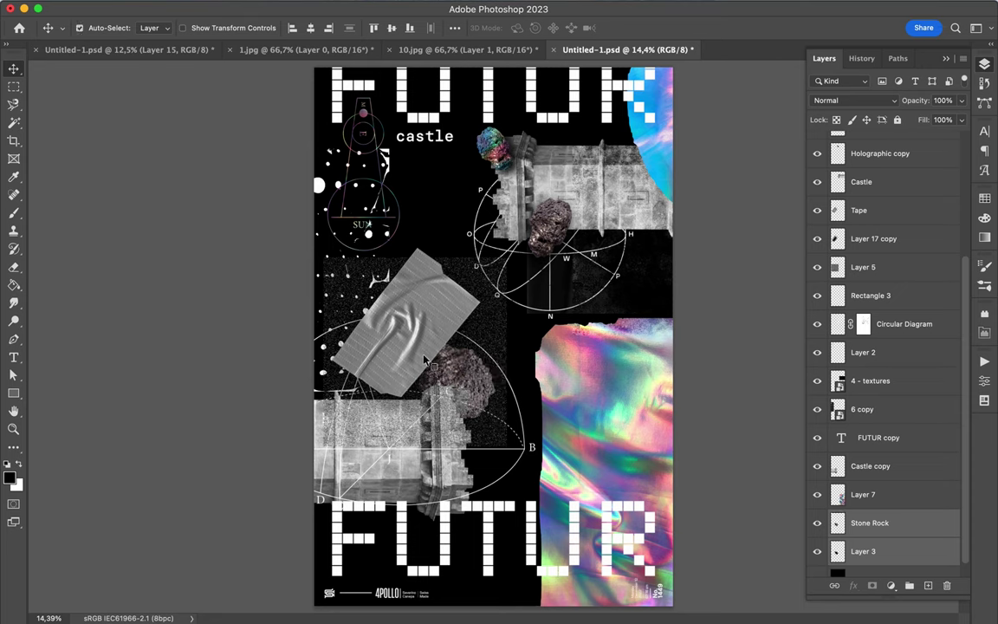
pyautogui.moveTo(425, 359); pyautogui.dragTo(499, 404)
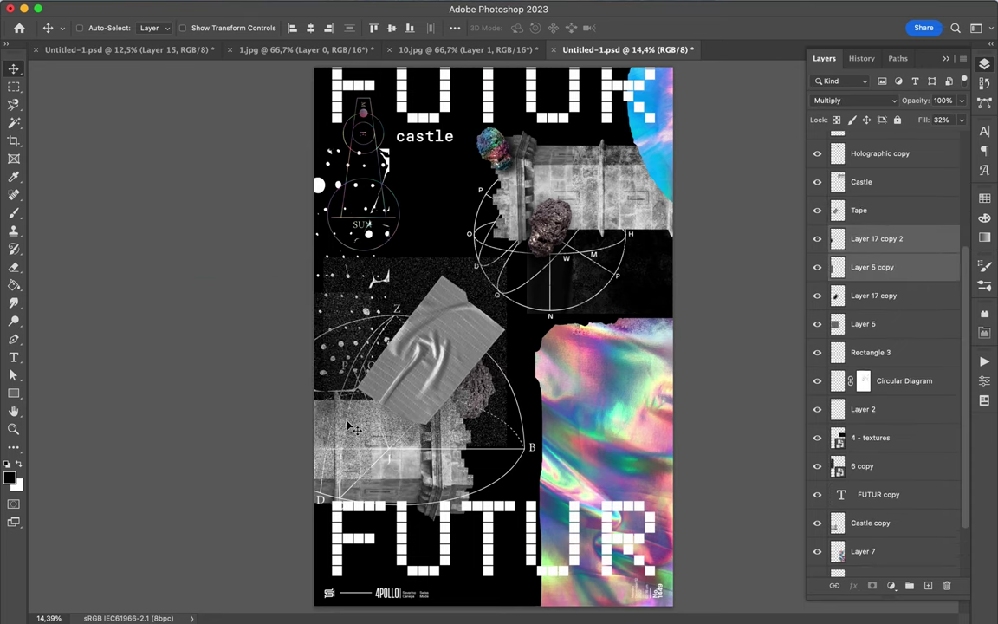
# Move the white dot texture onto the foil and Magic Wand its black (Contiguous off, Tolerance 24)
pyautogui.moveTo(408, 382); pyautogui.dragTo(587, 385)
pyautogui.press('w')
pyautogui.click(424, 28)
pyautogui.doubleClick(337, 28)
pyautogui.write('24')
pyautogui.click(612, 407)
pyautogui.press('Delete')
pyautogui.press('Return')
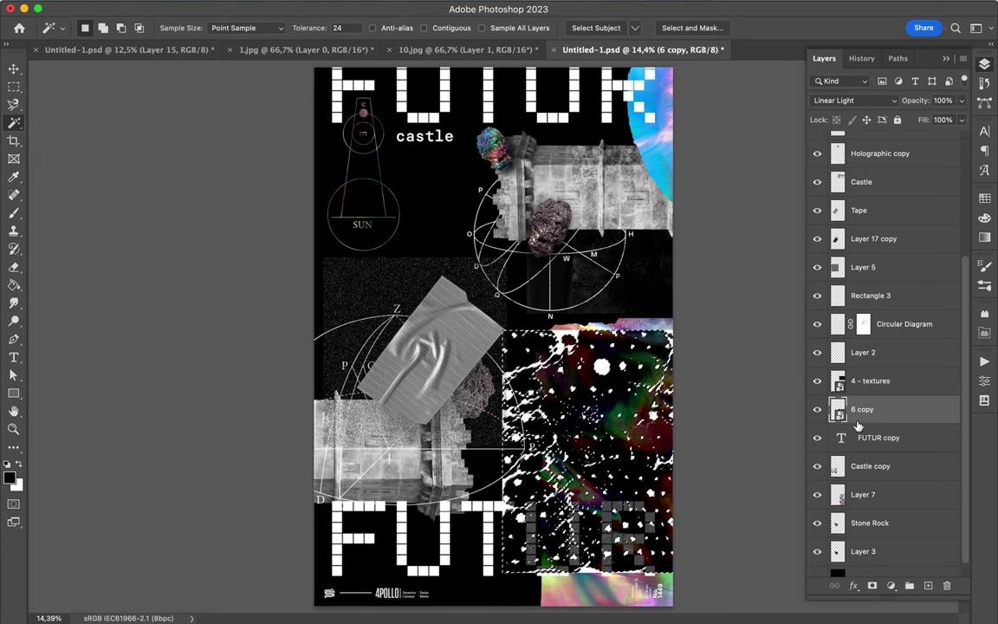
# Rasterize the dot texture, delete its black background, and place it below Castle copy
pyautogui.rightClick(858, 409)
pyautogui.click(745, 559)
pyautogui.press('Delete')
pyautogui.press('m')
pyautogui.press('v')
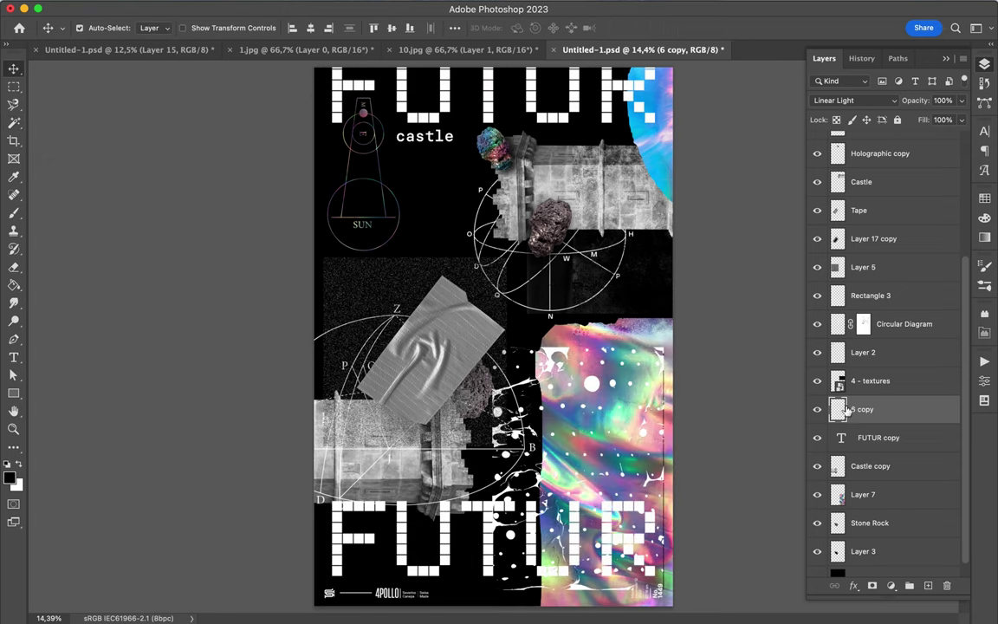
pyautogui.moveTo(837, 473); pyautogui.dragTo(836, 475)
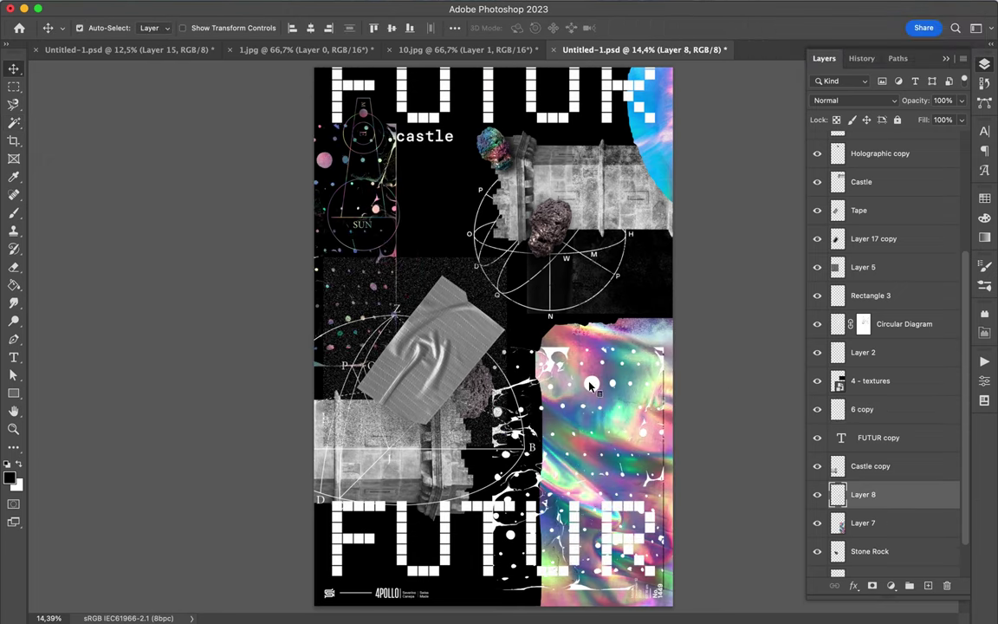
# Move the circle diagram up-left, reposition the splatter, and set the castle caption's tracking to 400
pyautogui.moveTo(555, 323); pyautogui.dragTo(565, 277)
pyautogui.moveTo(436, 197); pyautogui.dragTo(387, 276)
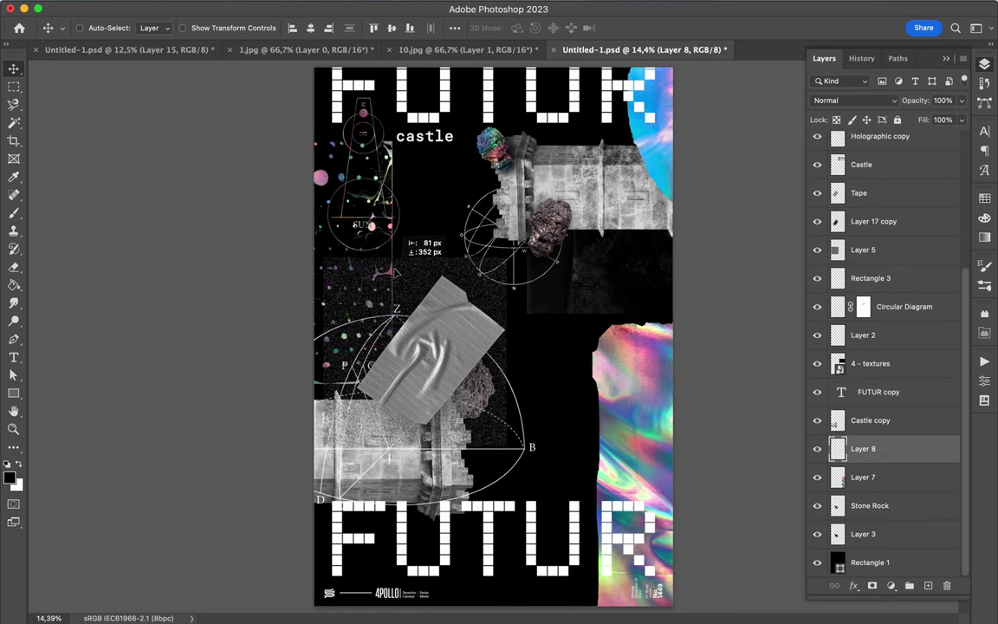
pyautogui.click(434, 141)
pyautogui.click(984, 131)
pyautogui.click(867, 168)
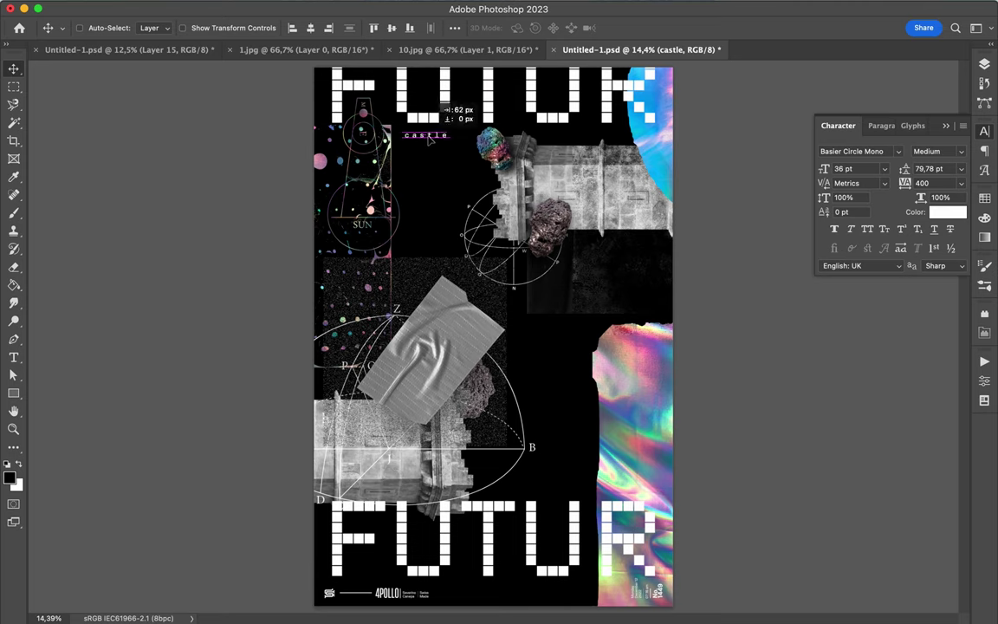
# Move the castle caption down into place with the Move tool
pyautogui.press('Escape')
pyautogui.press('v')
pyautogui.moveTo(433, 137); pyautogui.dragTo(569, 486)
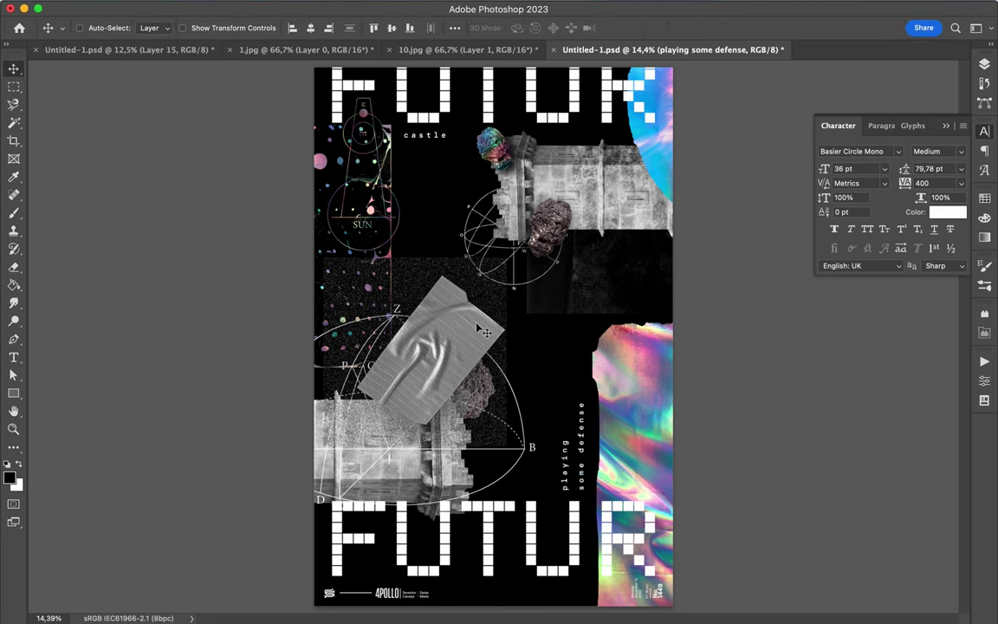
# Undo an accidental layer move, then shift the left colour panel left and the fabric layer down
pyautogui.moveTo(366, 158); pyautogui.dragTo(624, 161)
pyautogui.press('super+z')
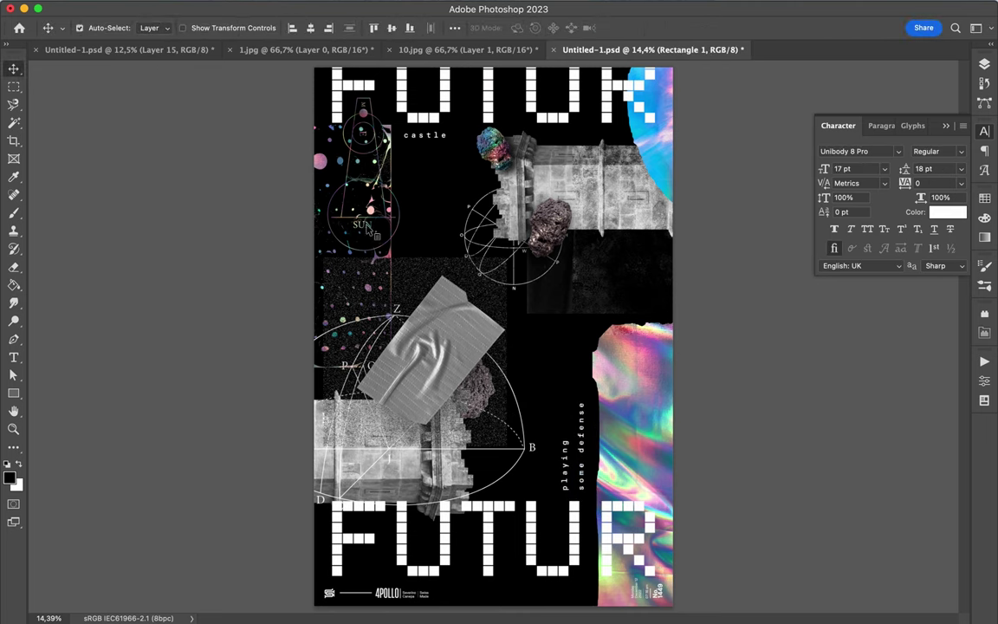
pyautogui.moveTo(328, 172); pyautogui.dragTo(276, 173)
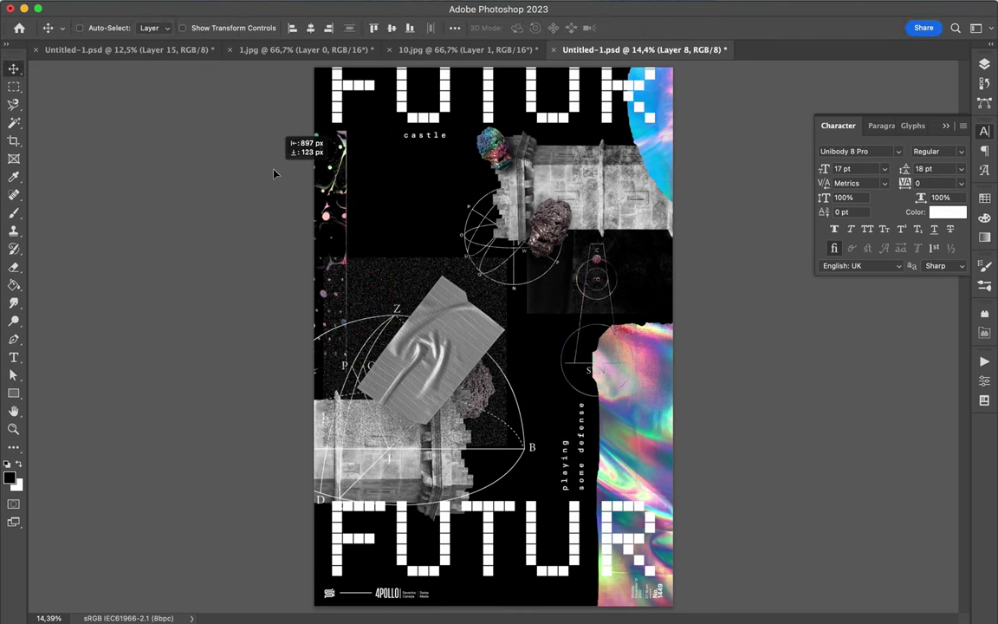
pyautogui.moveTo(460, 349); pyautogui.dragTo(460, 366)
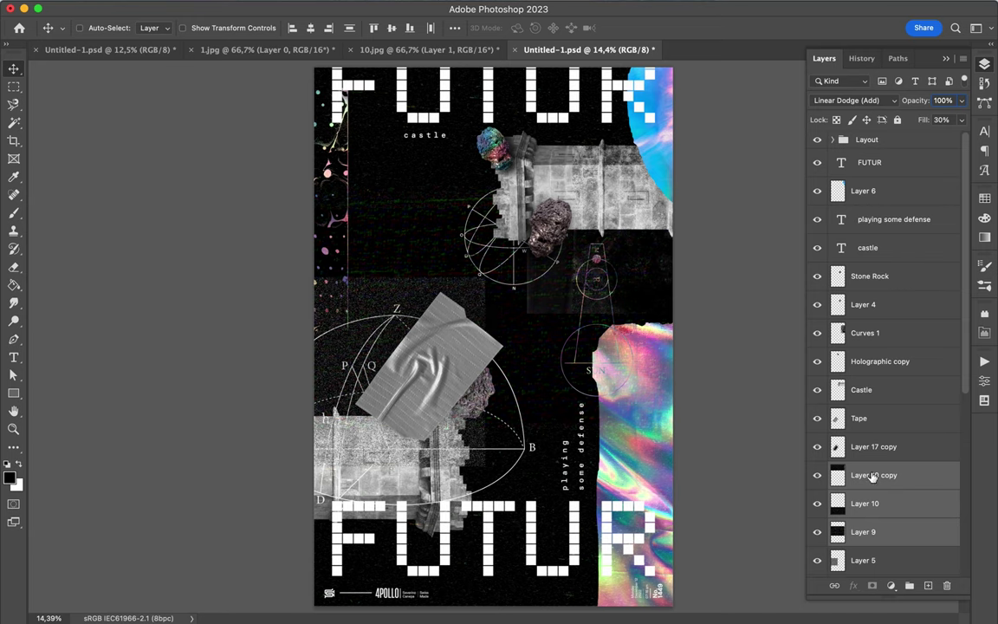
# Move Layers 10 copy, 10 and 9 to the top and set Layer 10 to Hard Mix, 11% fill
pyautogui.moveTo(872, 476); pyautogui.dragTo(862, 150)
pyautogui.click(865, 191)
pyautogui.click(853, 100)
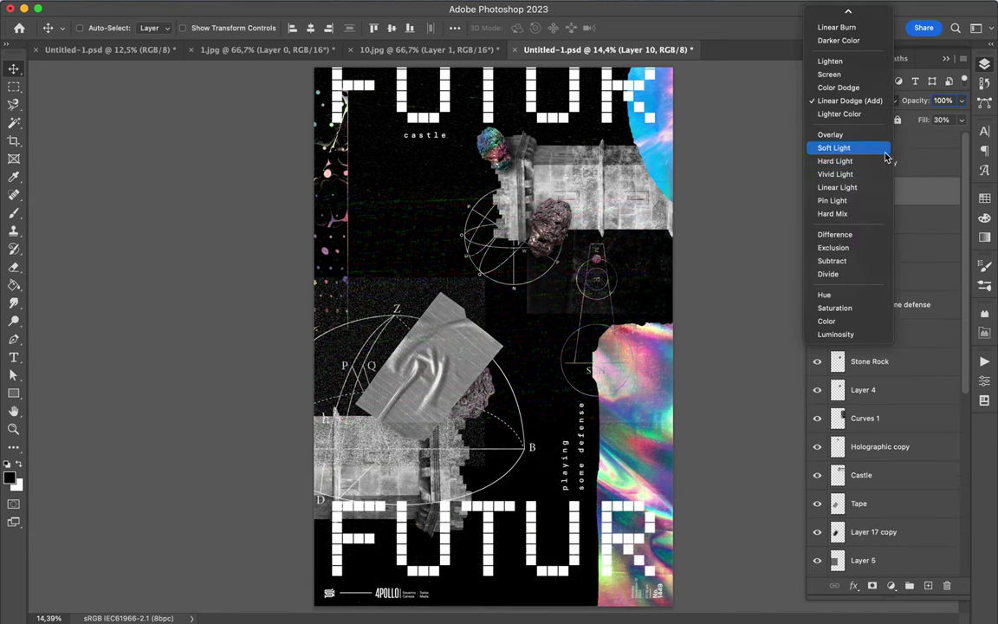
pyautogui.click(763, 211)
pyautogui.click(961, 120)
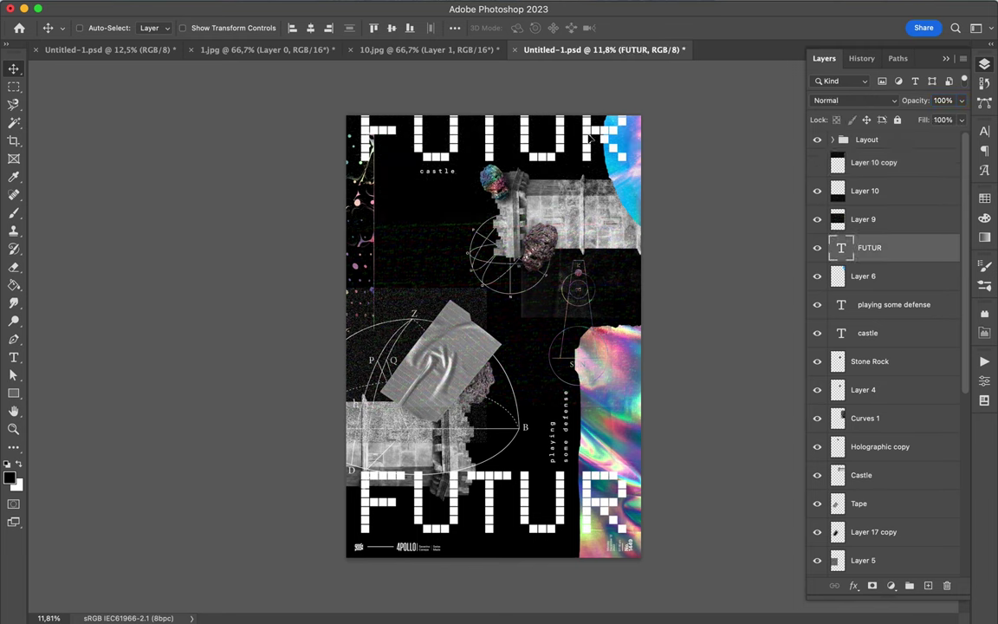
pyautogui.scroll(3, 589, 137)
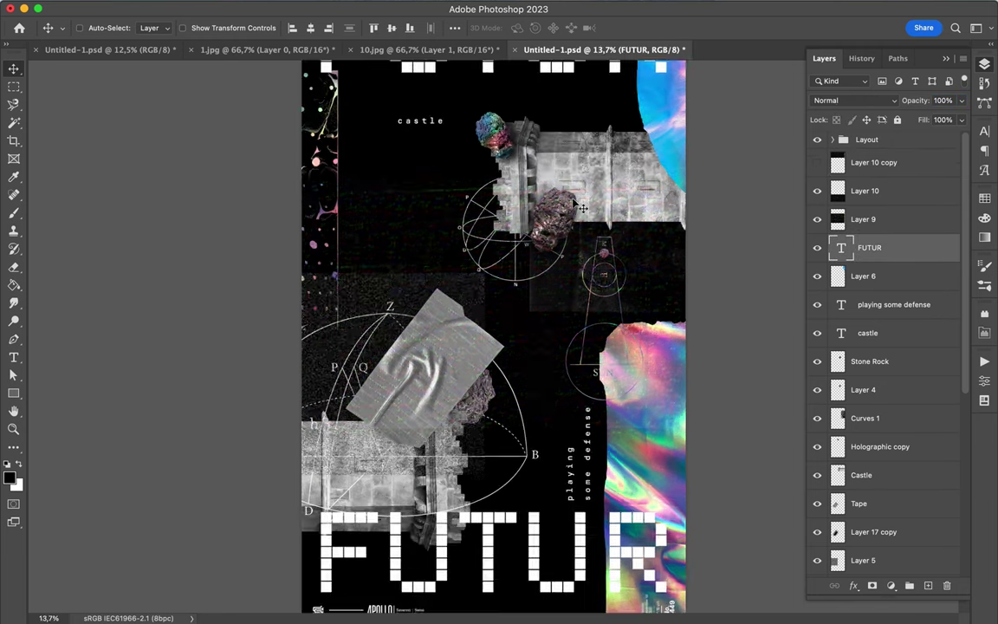
# Try moving the castle image, undoing the nudges and cancelling a stray traced selection
pyautogui.moveTo(589, 137); pyautogui.dragTo(581, 128)
pyautogui.hotkey('ctrl', 'z')
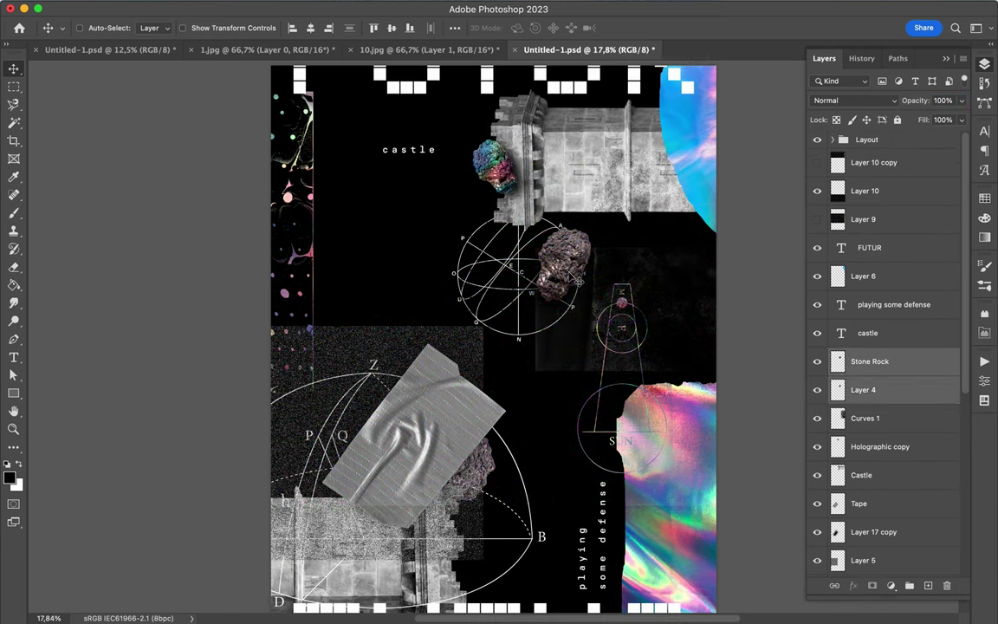
pyautogui.hotkey('ctrl', 'z')
pyautogui.hotkey('ctrl', 'z')
pyautogui.hotkey('ctrl', 'z')
pyautogui.hotkey('ctrl', 'z')
pyautogui.hotkey('ctrl', 'z')
pyautogui.hotkey('ctrl', 'z')
pyautogui.hotkey('ctrl', 'z')
pyautogui.click(303, 331)
pyautogui.hotkey('alt', '[')
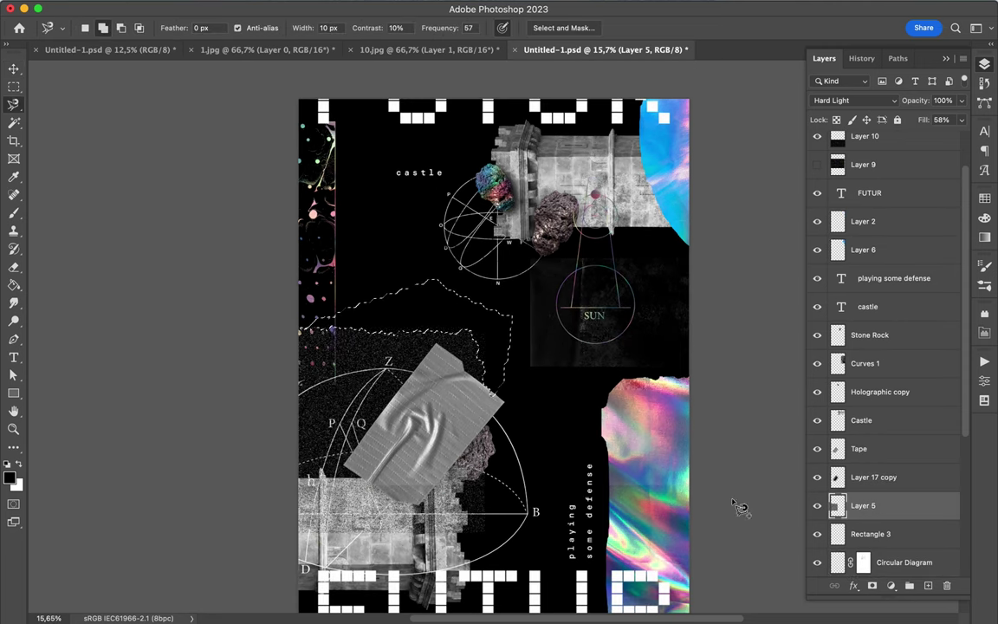
# Slide the top foil Layer 6 to the poster's right edge and save the poster
pyautogui.press('v')
pyautogui.keyDown('ctrl'); pyautogui.click(672, 184); pyautogui.keyUp('ctrl')
pyautogui.moveTo(671, 185); pyautogui.dragTo(744, 280)
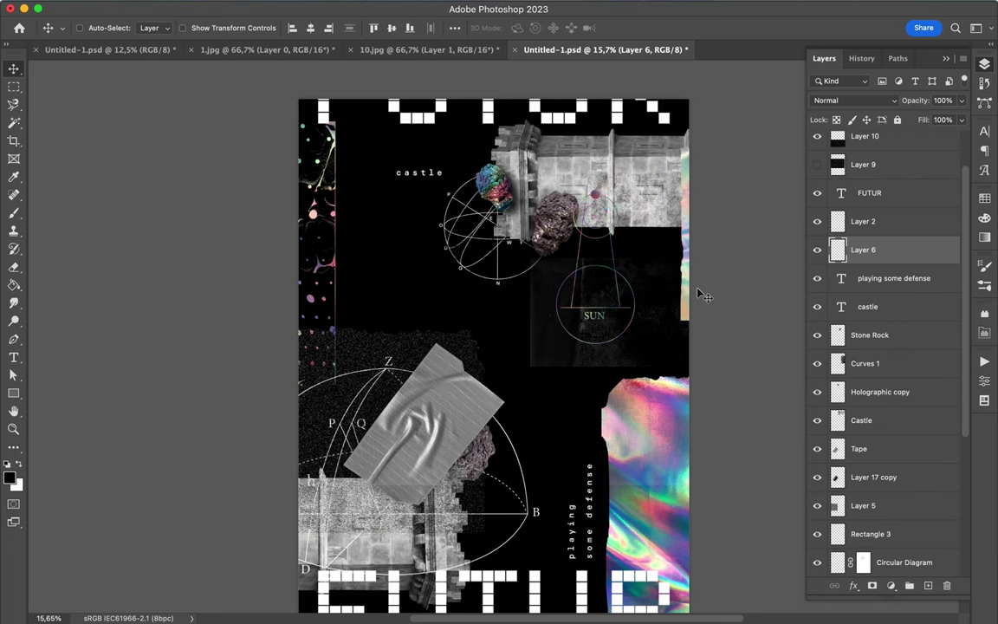
pyautogui.scroll(-2, 420, 373)
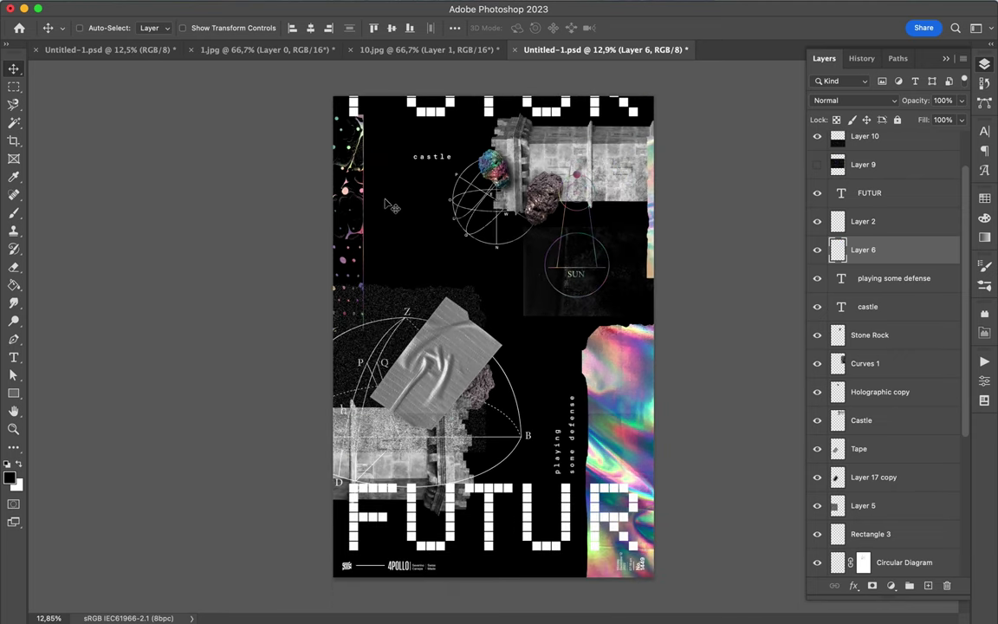
pyautogui.hotkey('ctrl', 's')
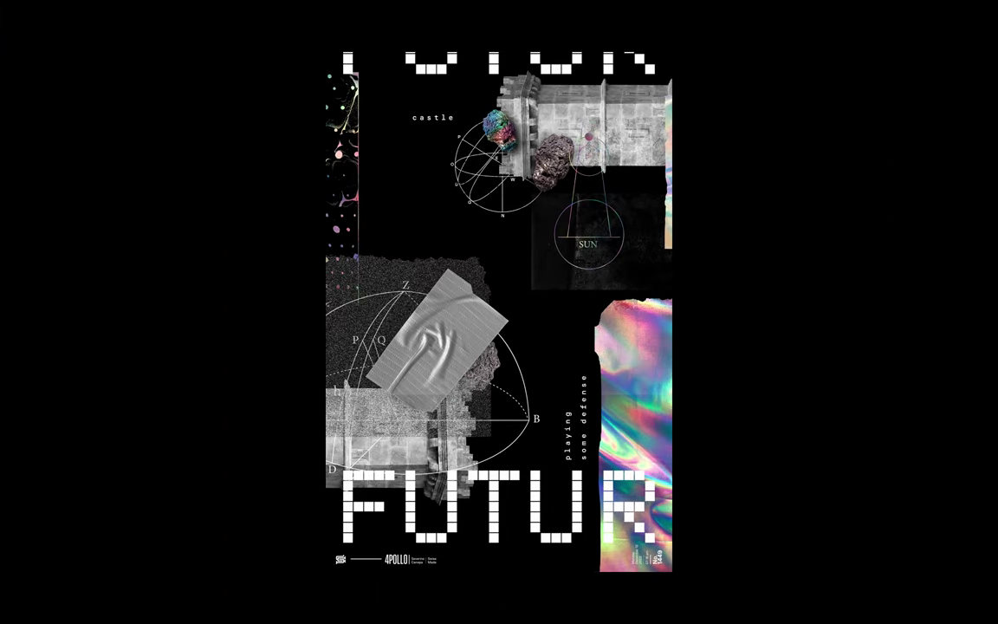